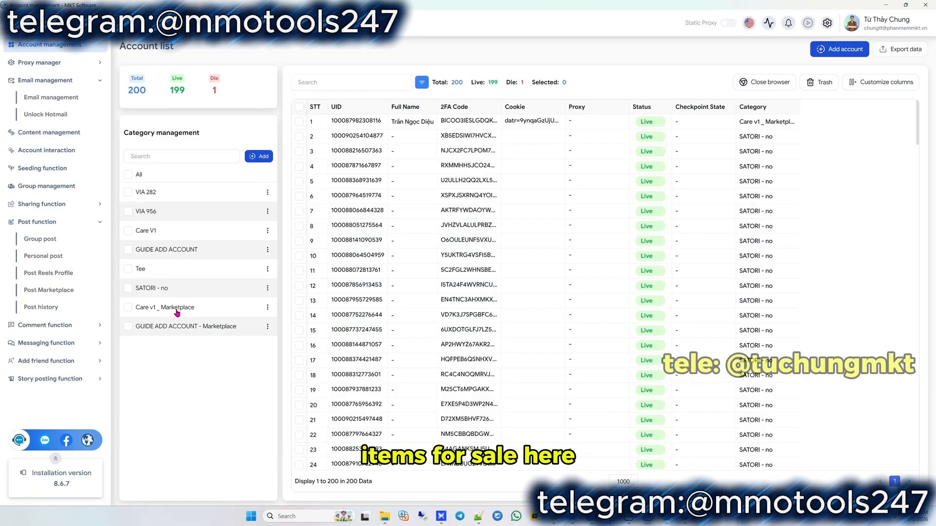
Filter the account list to the categories Care v1 _ Marketplace and GUIDE ADD ACCOUNT - Marketplace
click(155, 308)
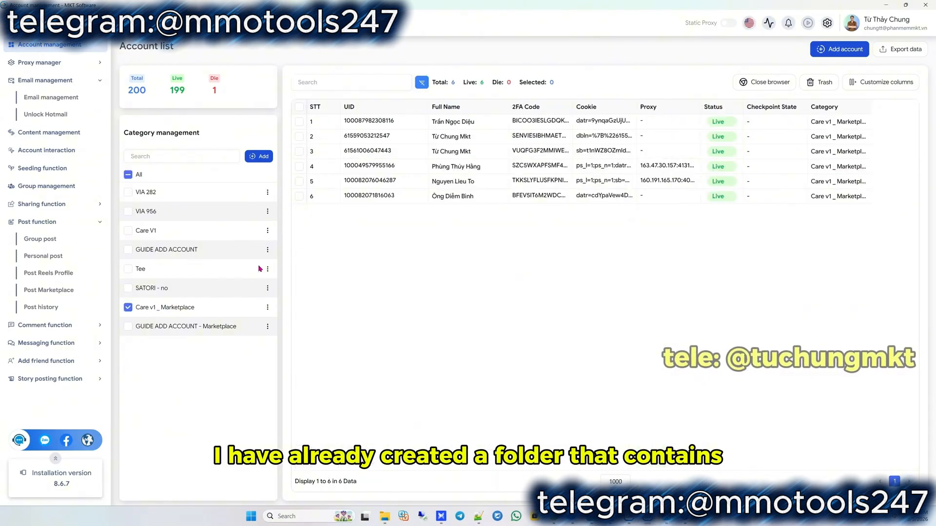
click(206, 330)
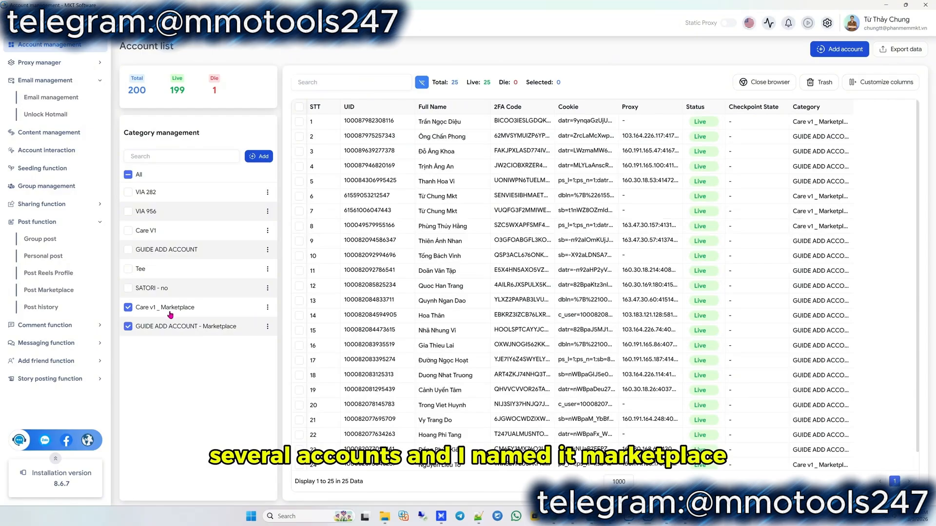
scroll(451, 270, down, 1)
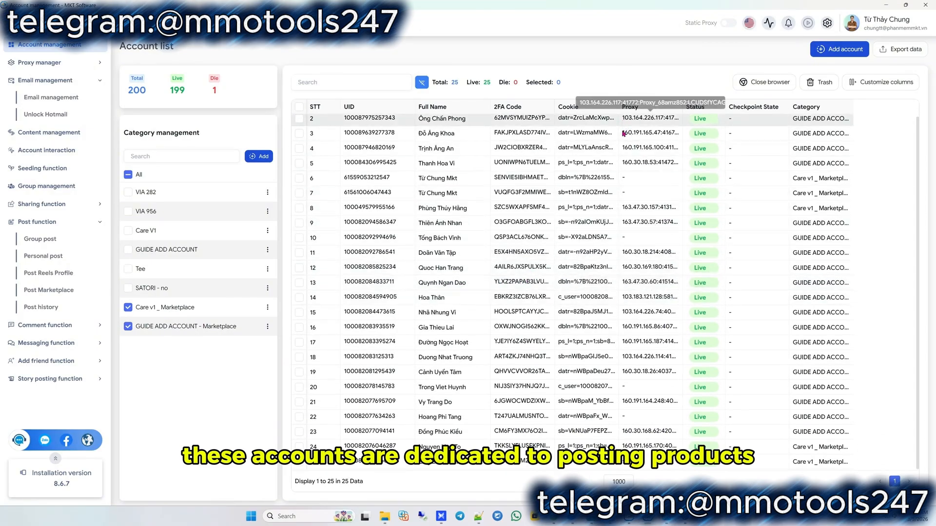
scroll(488, 195, up, 1)
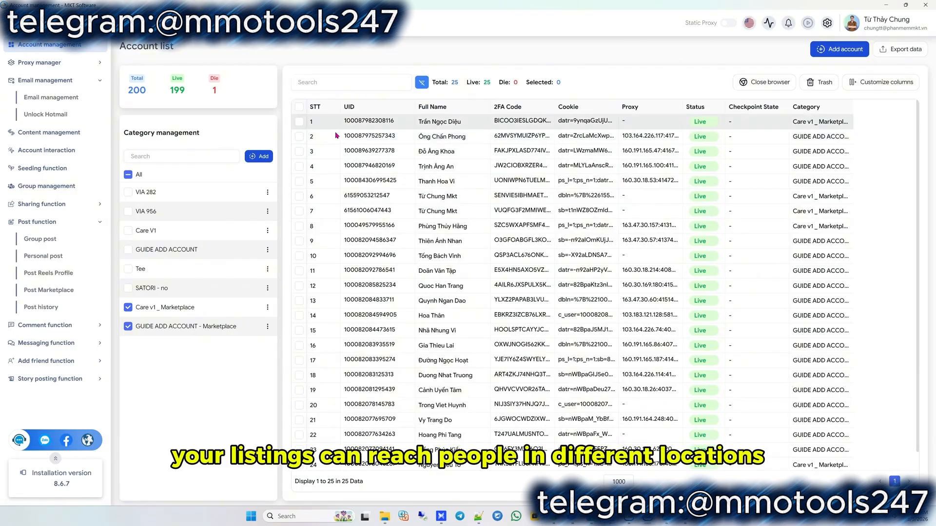
Select the first seven accounts in the filtered list and log them in to Facebook
click(299, 124)
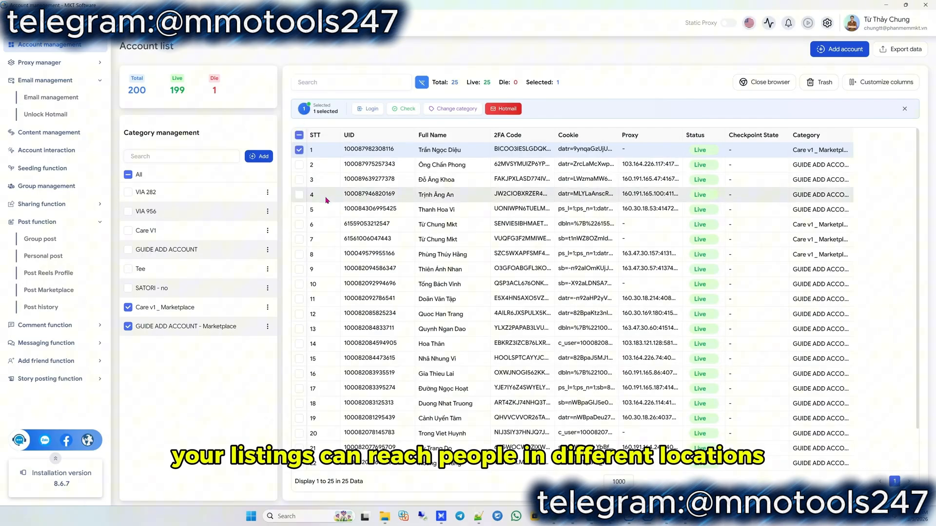
shift+click(301, 240)
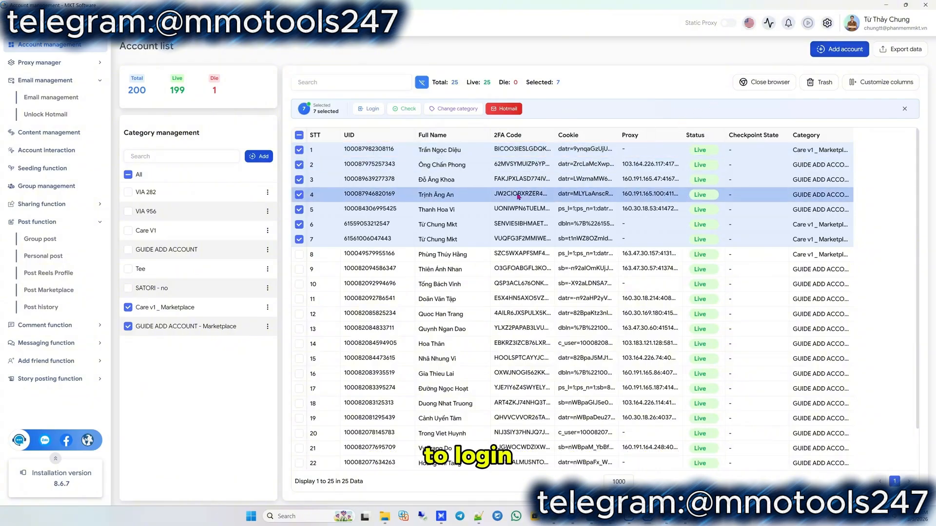
right_click(484, 172)
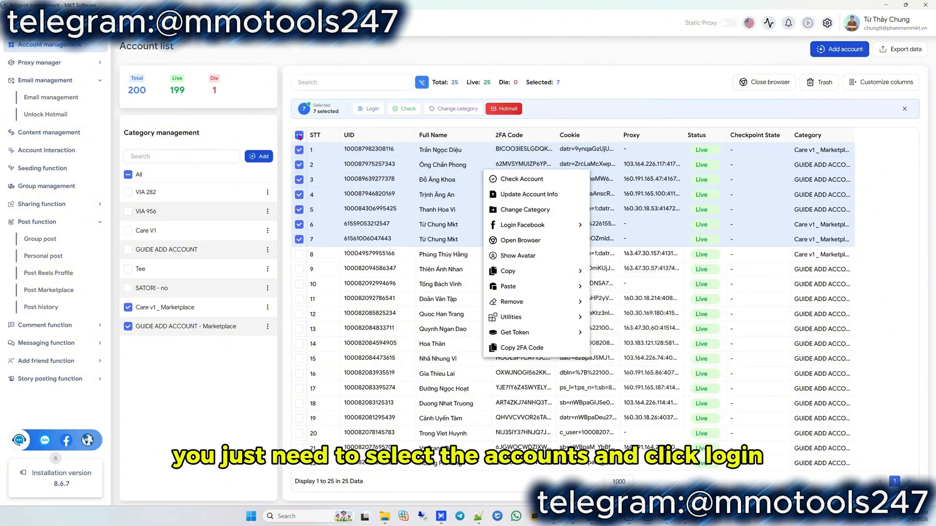
click(635, 226)
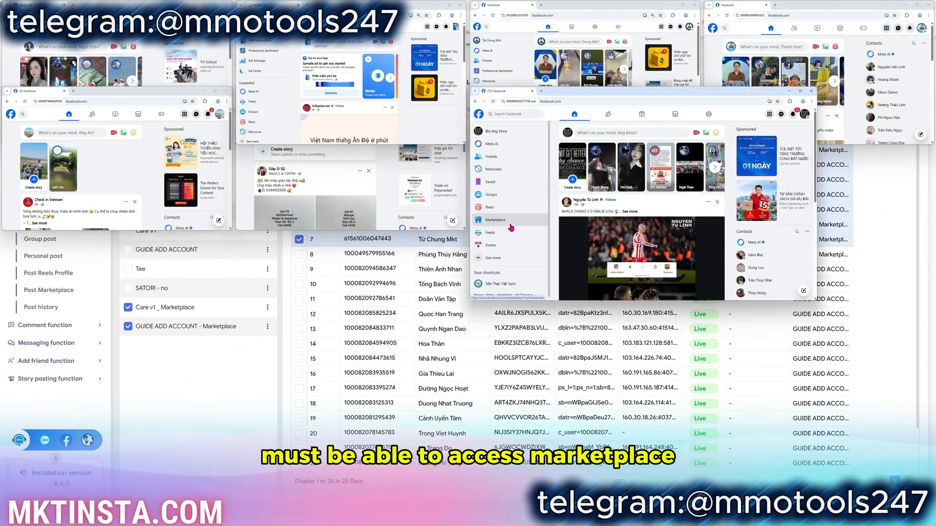
Check Marketplace access in the opened Facebook account windows and close all the account browsers
click(510, 225)
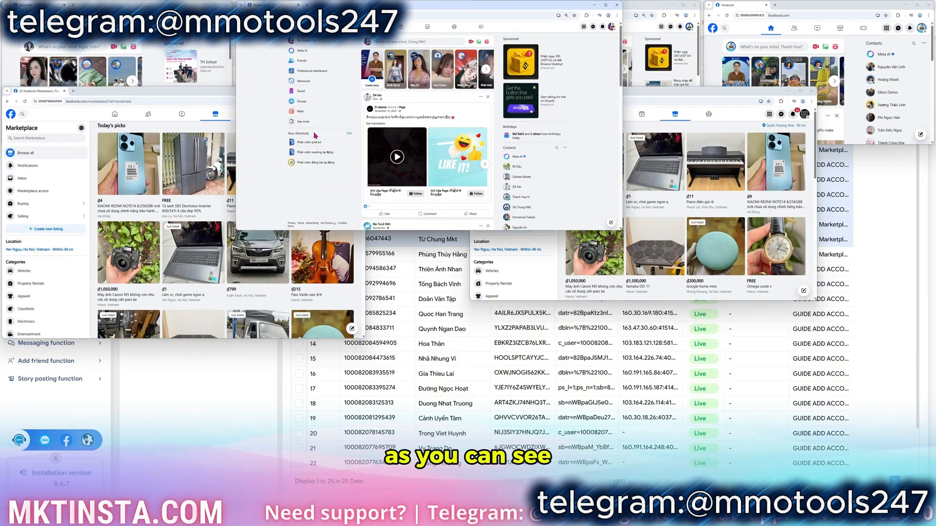
click(307, 132)
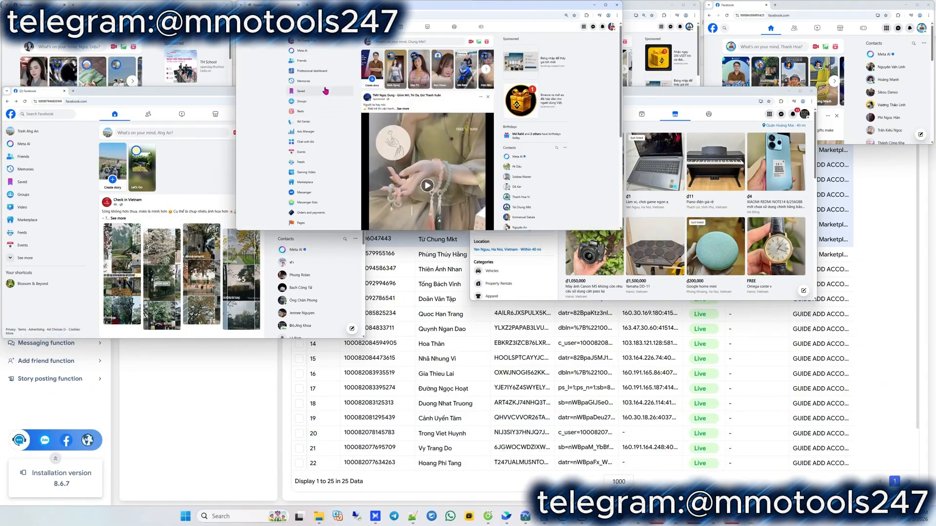
click(305, 181)
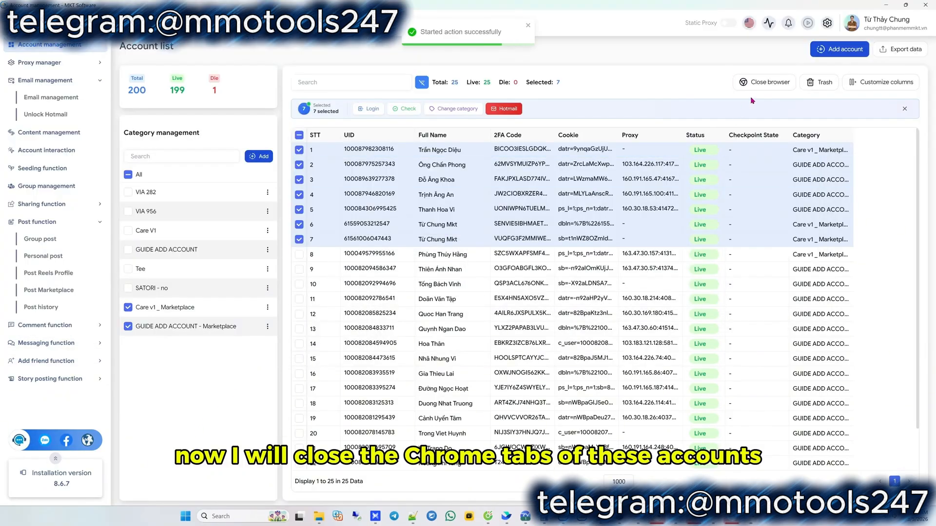
click(762, 84)
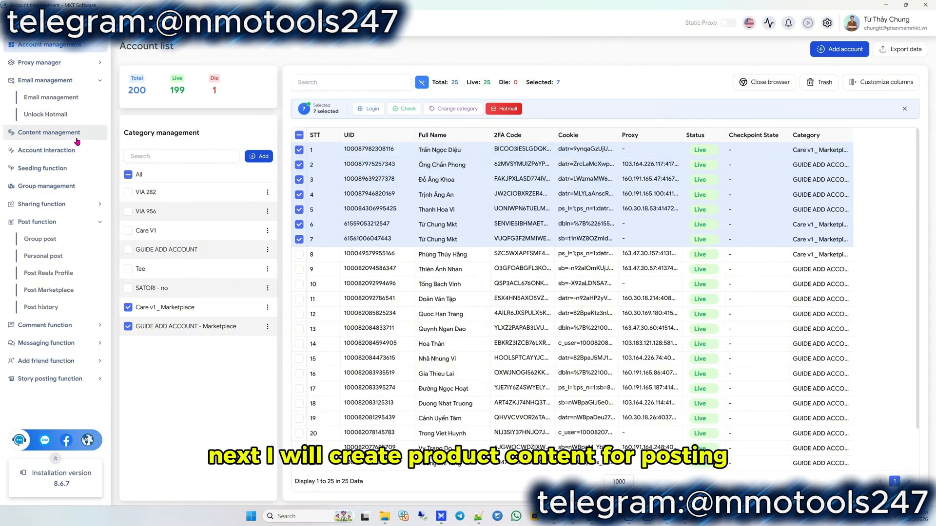
In content management, filter the posts to the Marketplace category and open the JONSBOX400 post for editing
click(29, 138)
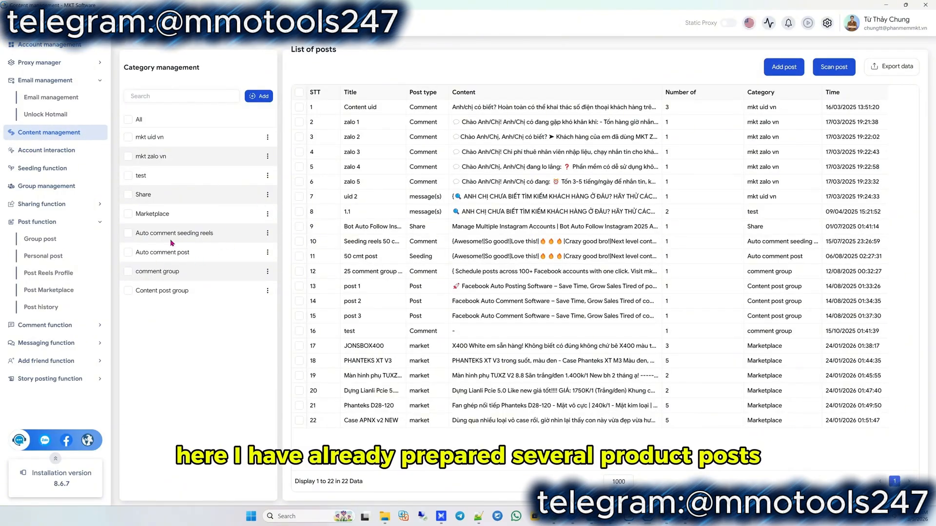
click(161, 219)
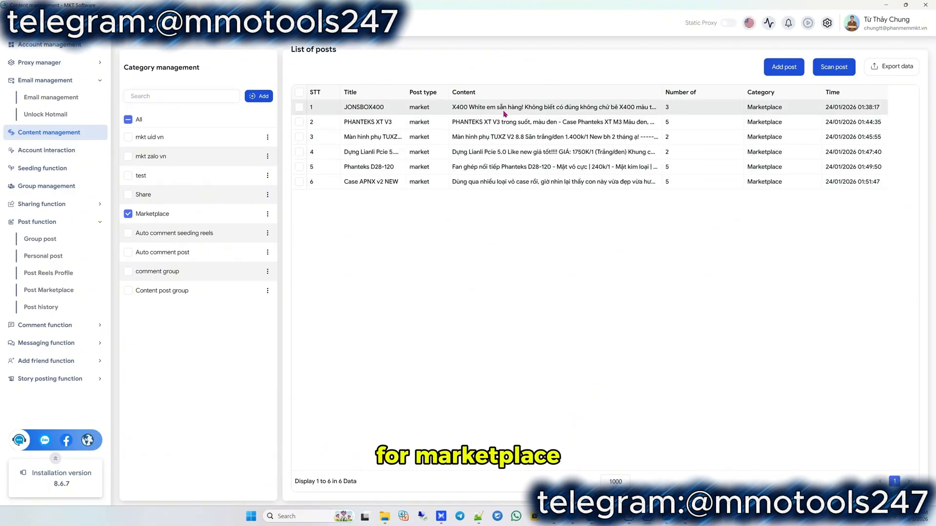
click(300, 109)
right_click(615, 102)
click(645, 109)
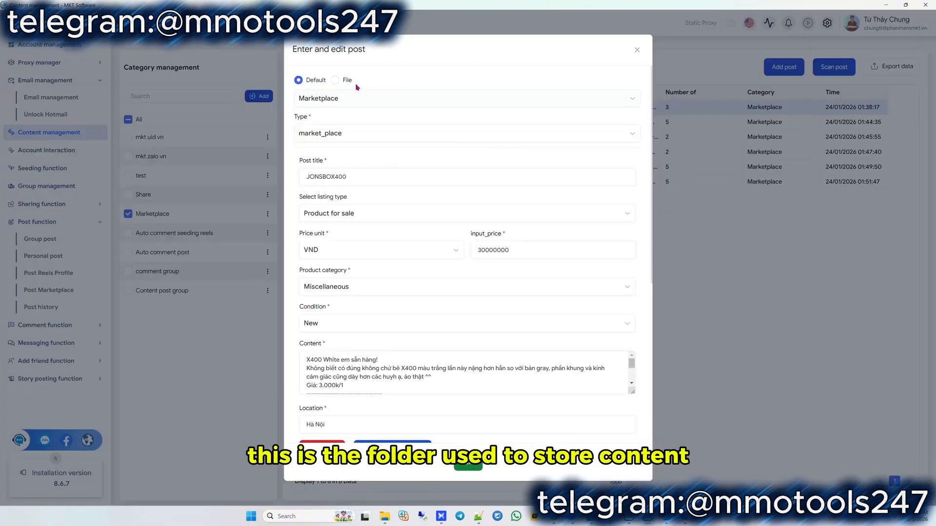
Set the post's category to Marketplace and its type to market_place
click(322, 99)
click(325, 189)
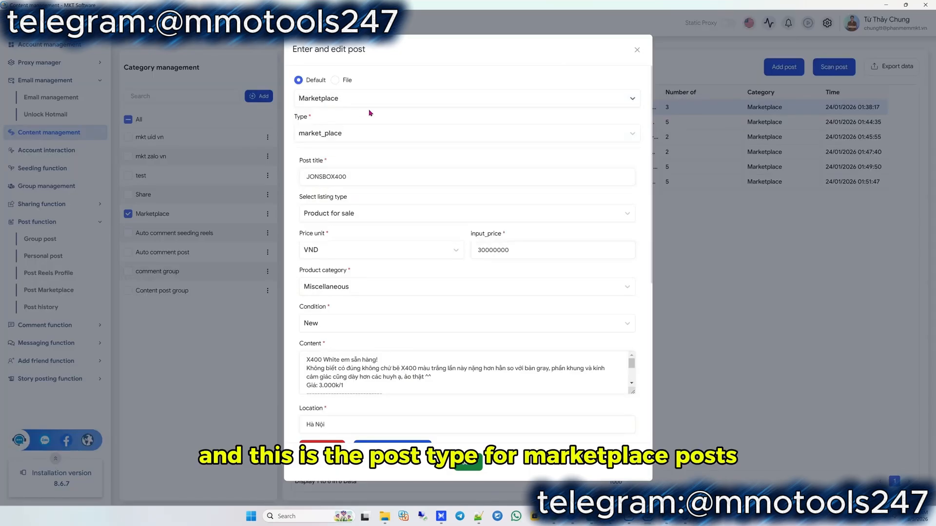
click(347, 133)
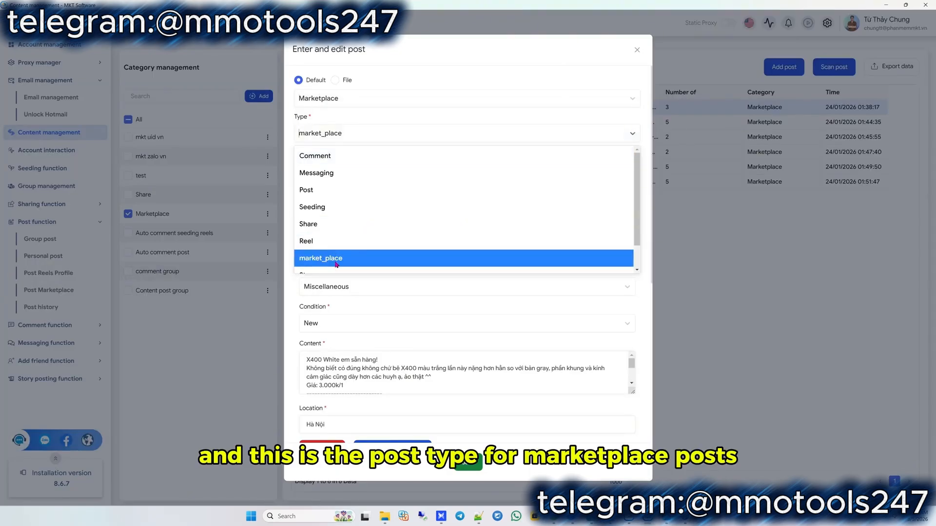
click(337, 260)
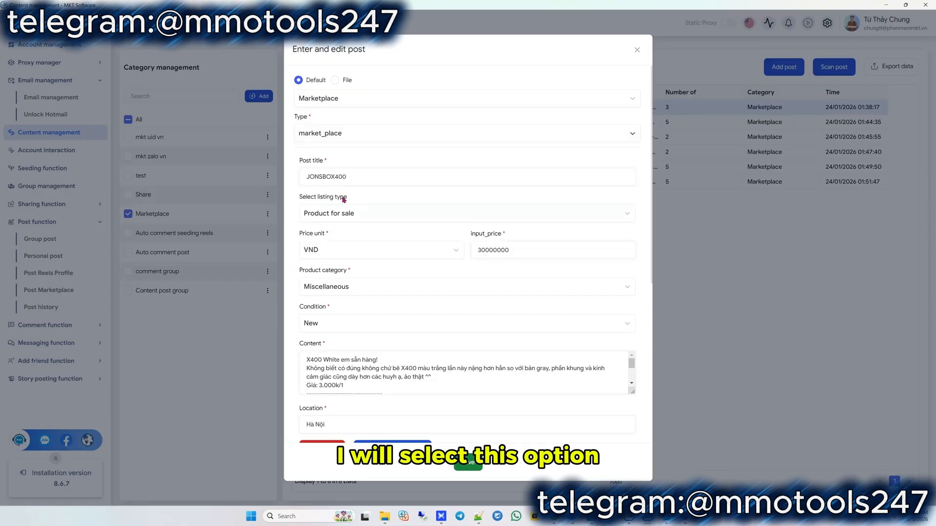
Choose Product for sale as the listing type and look through the available price units
drag(358, 171, 308, 177)
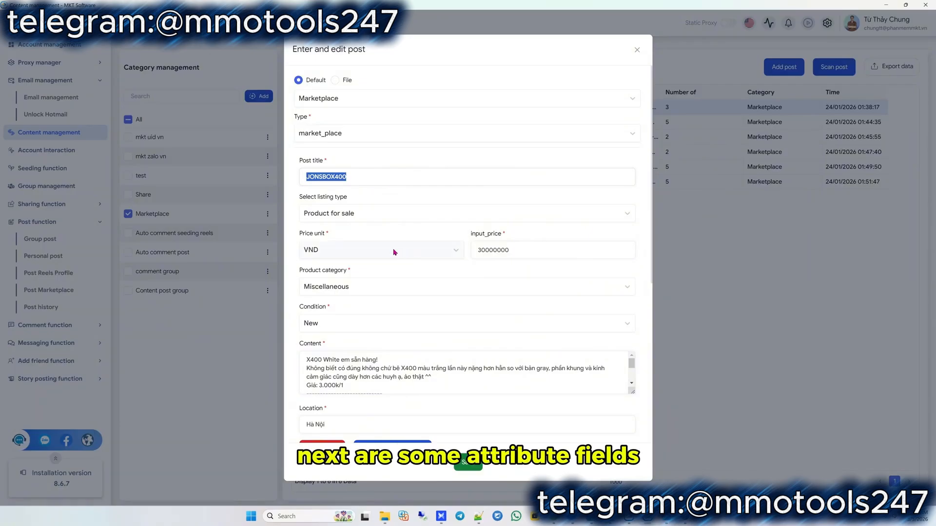
click(371, 217)
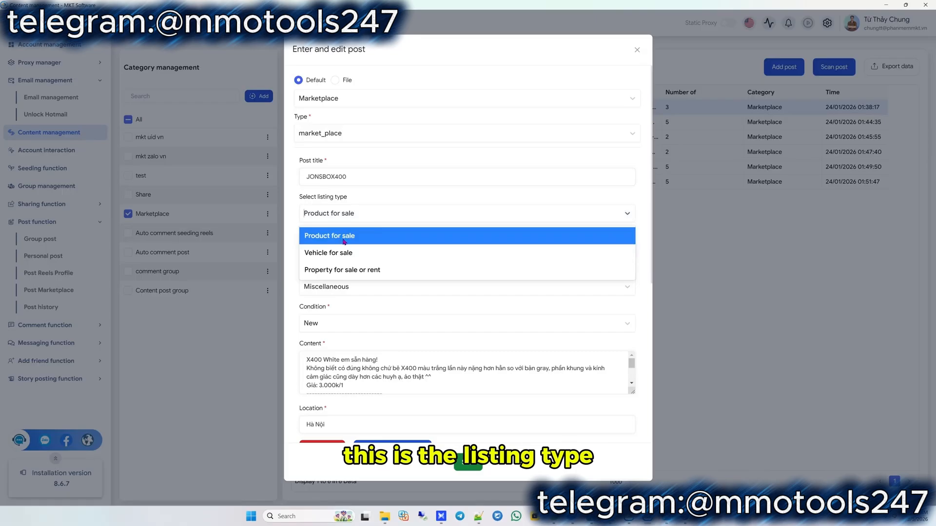
click(355, 239)
click(365, 254)
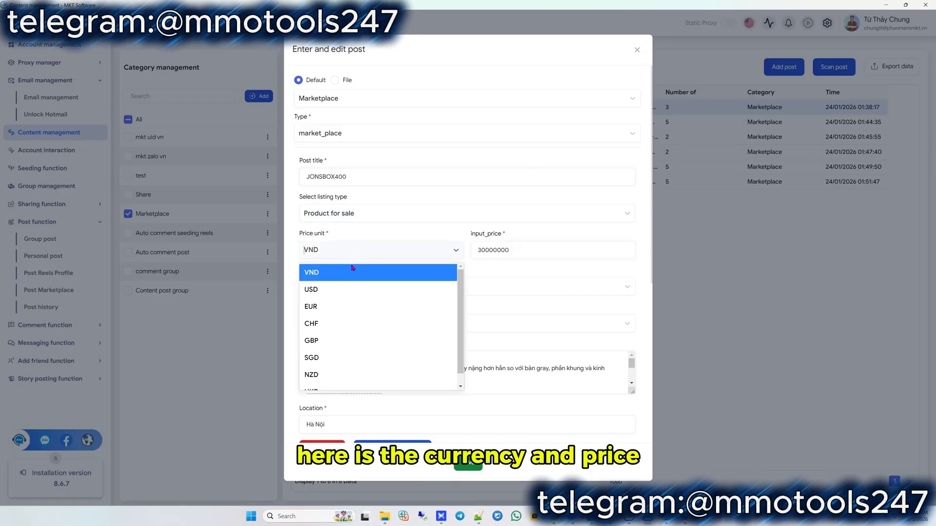
click(535, 251)
Browse the available product categories and choose Miscellaneous under Classifieds
click(382, 289)
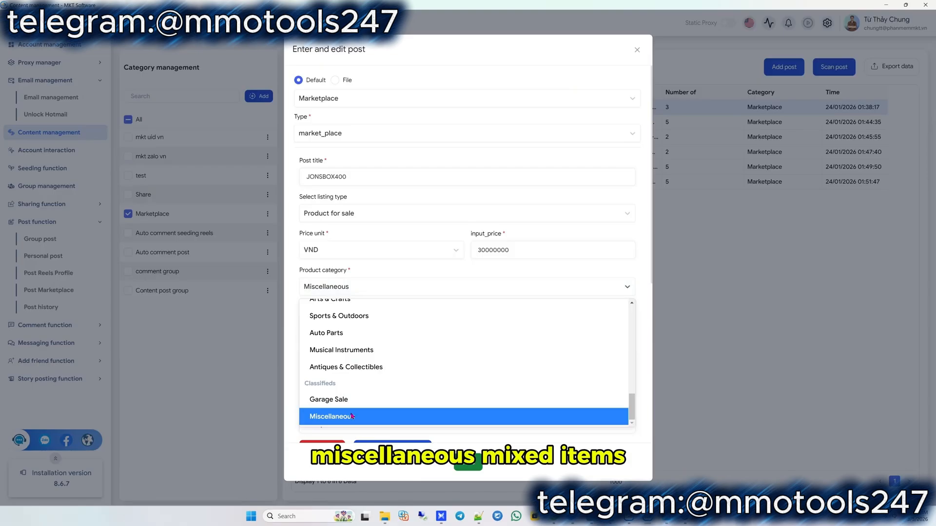
scroll(341, 341, up, 8)
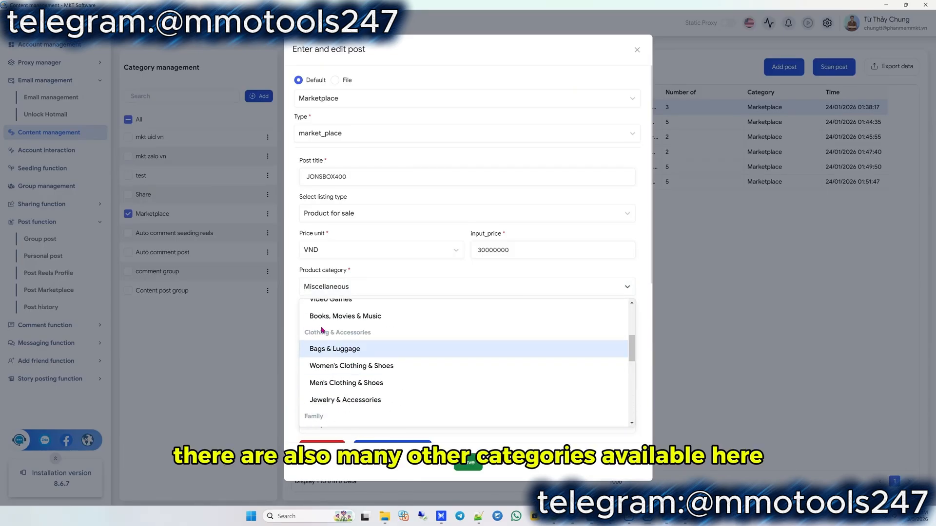
scroll(339, 337, up, 3)
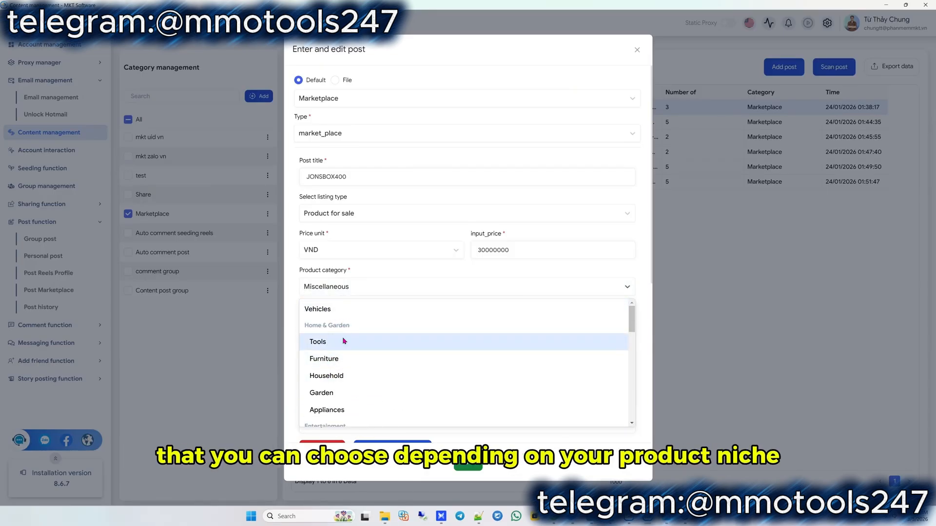
scroll(351, 369, down, 10)
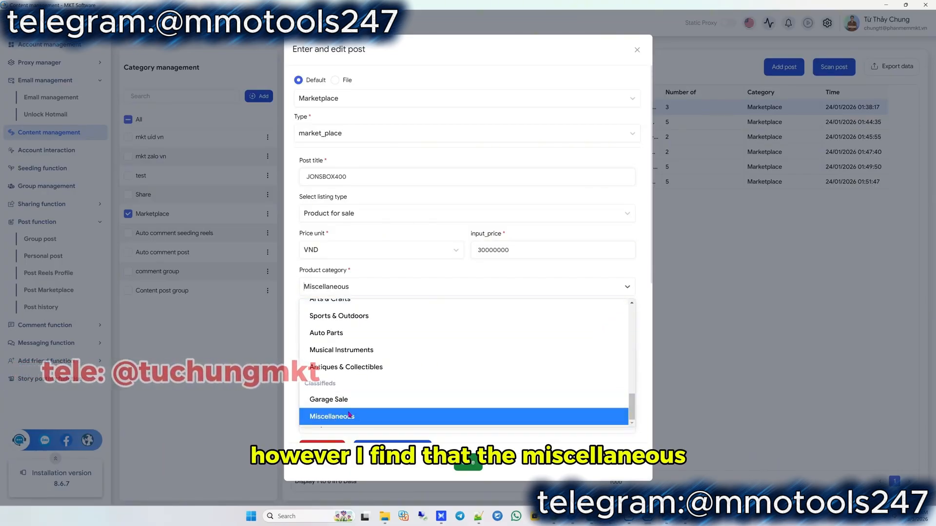
click(347, 412)
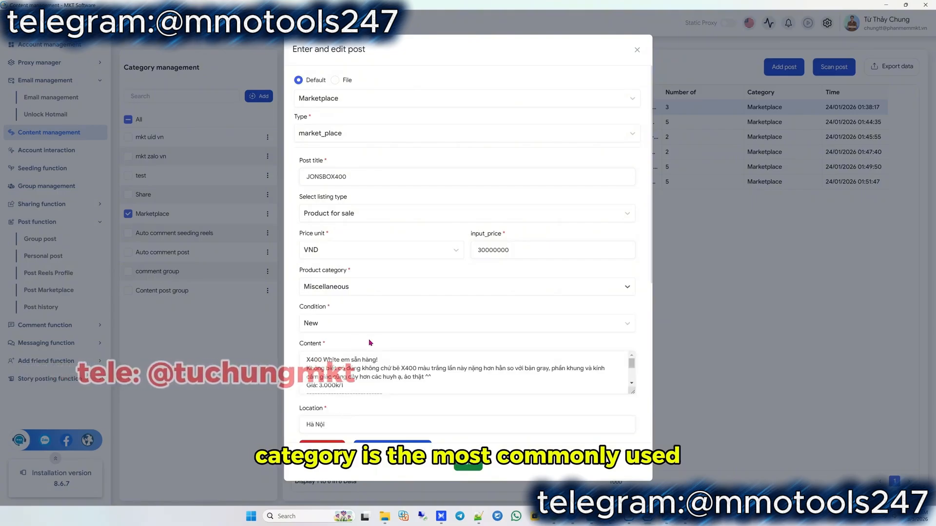
Review the post's content text, location and attached images
scroll(336, 322, down, 3)
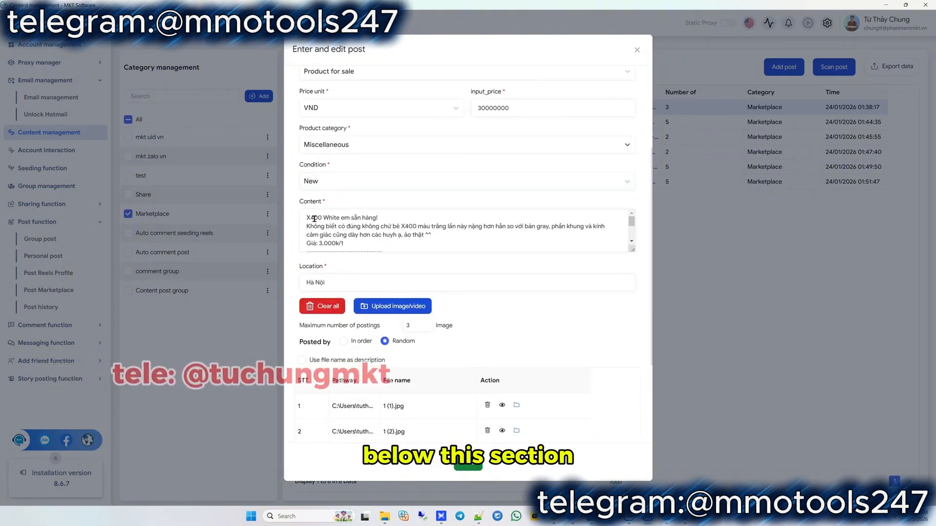
drag(314, 217, 371, 241)
scroll(438, 258, down, 3)
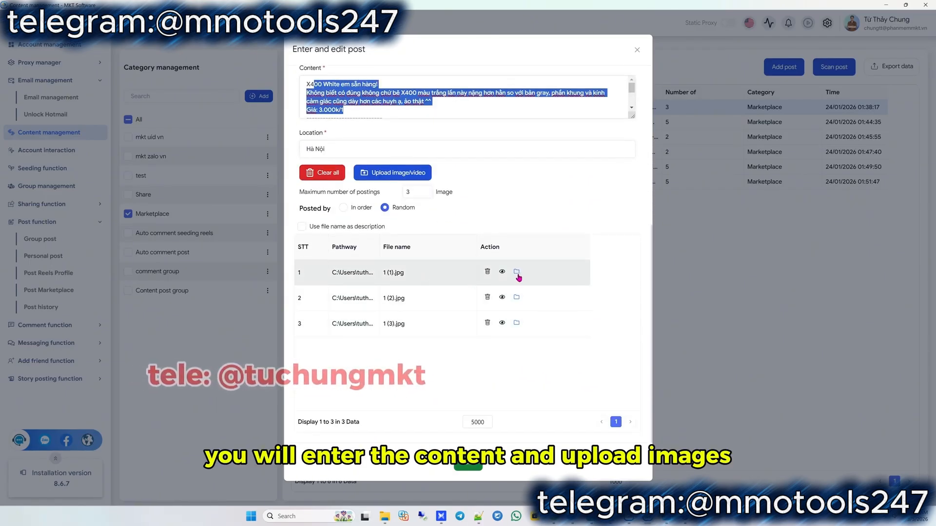
click(374, 173)
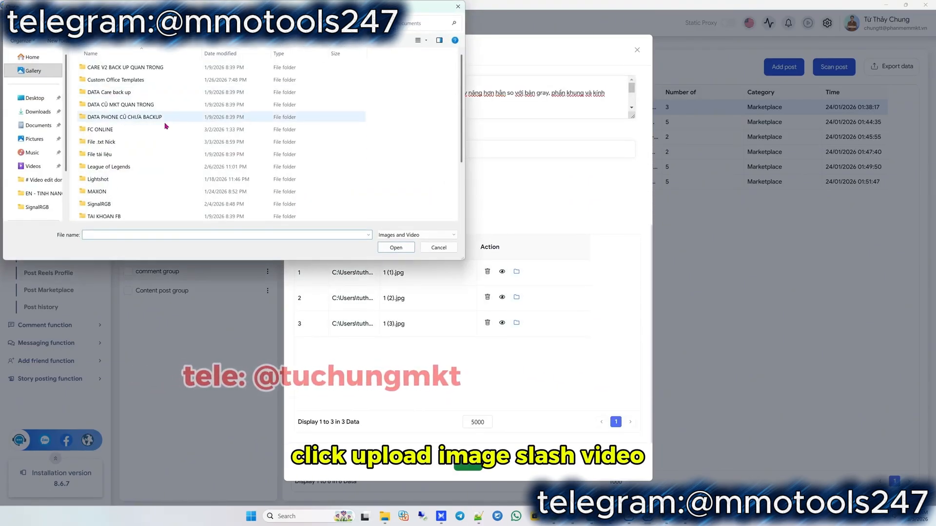
click(38, 139)
double_click(302, 91)
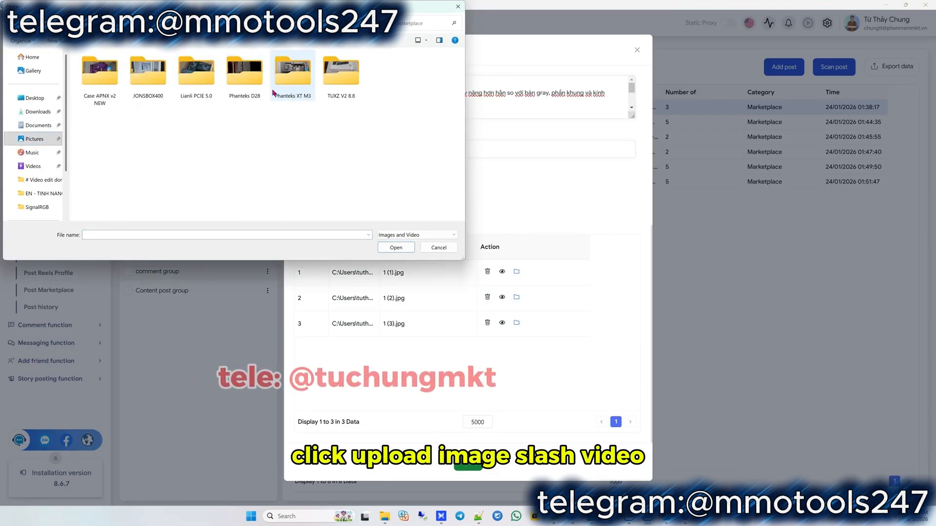
double_click(148, 78)
drag(230, 140, 117, 79)
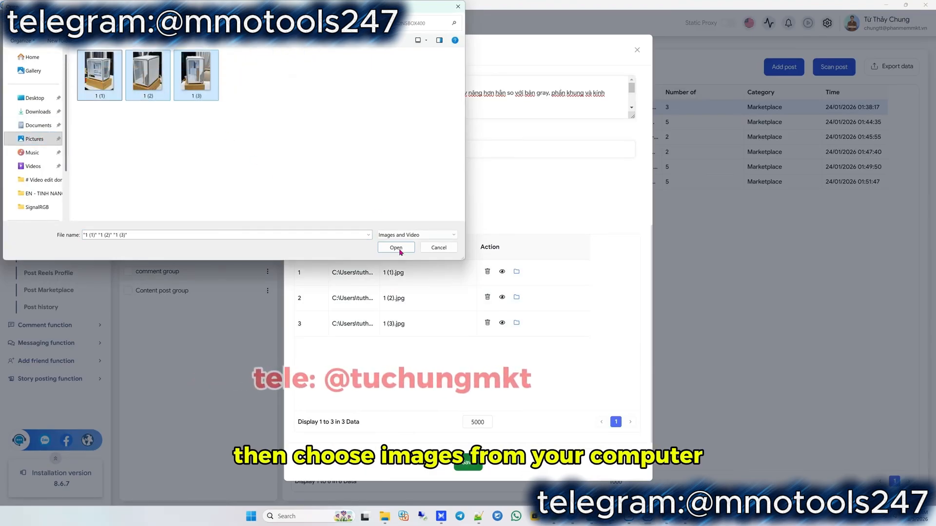
click(458, 7)
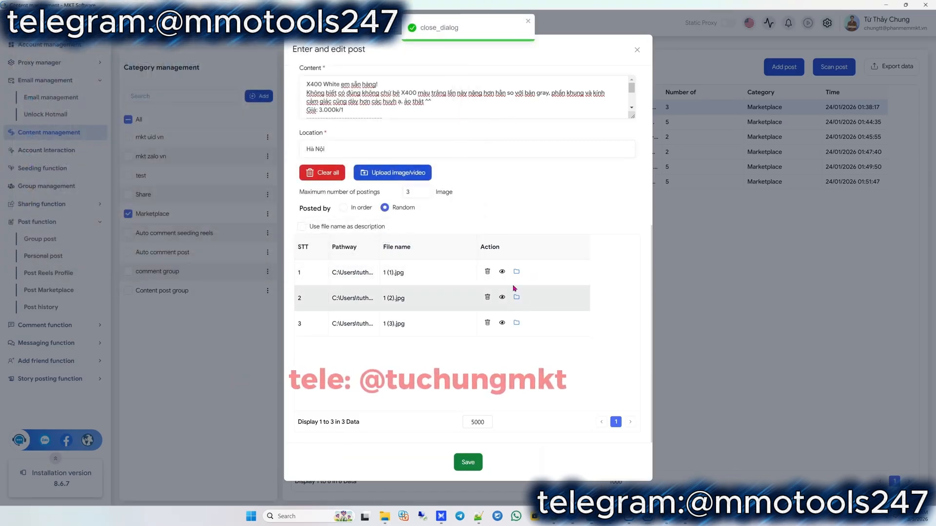
Preview the attached images 1 (1).jpg and 1 (2).jpg, and save the post
click(502, 271)
click(589, 157)
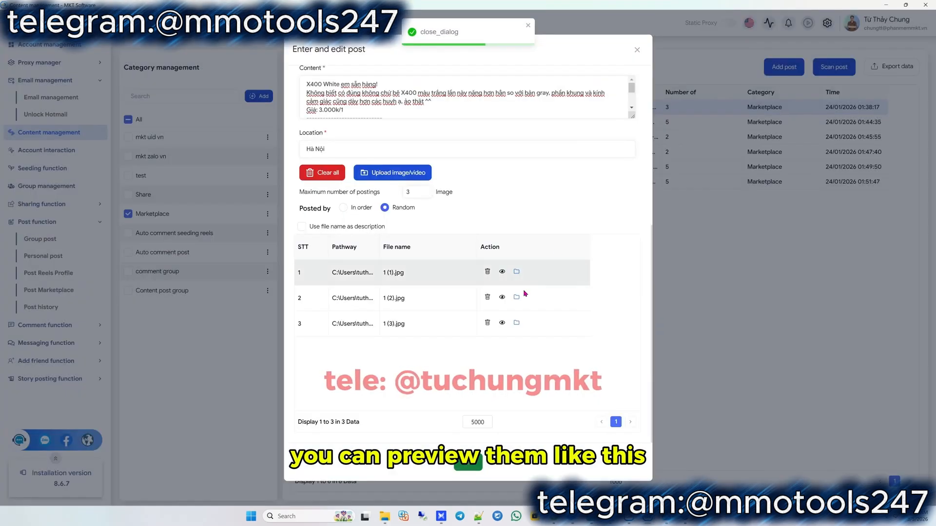
click(504, 298)
click(590, 157)
click(468, 463)
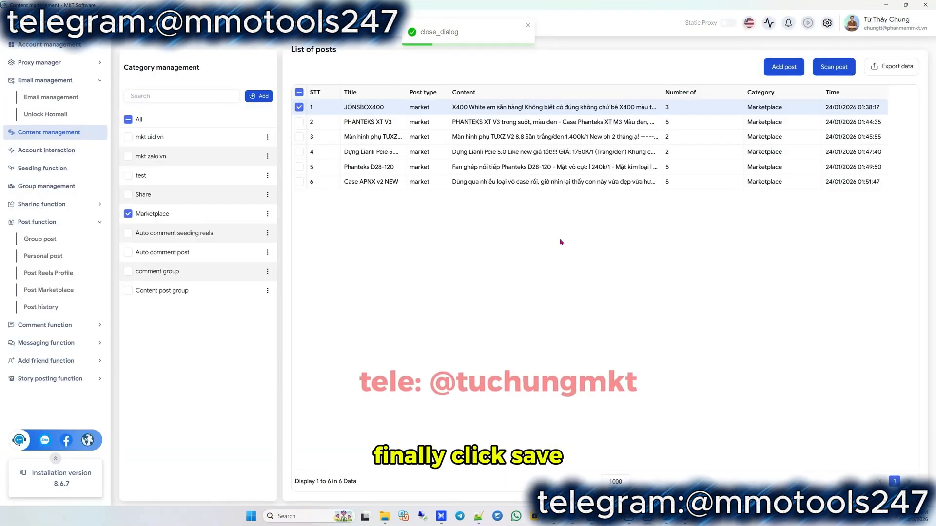
Edit the PHANTEKS XT V3 post, set its product category to Miscellaneous and save it
right_click(329, 151)
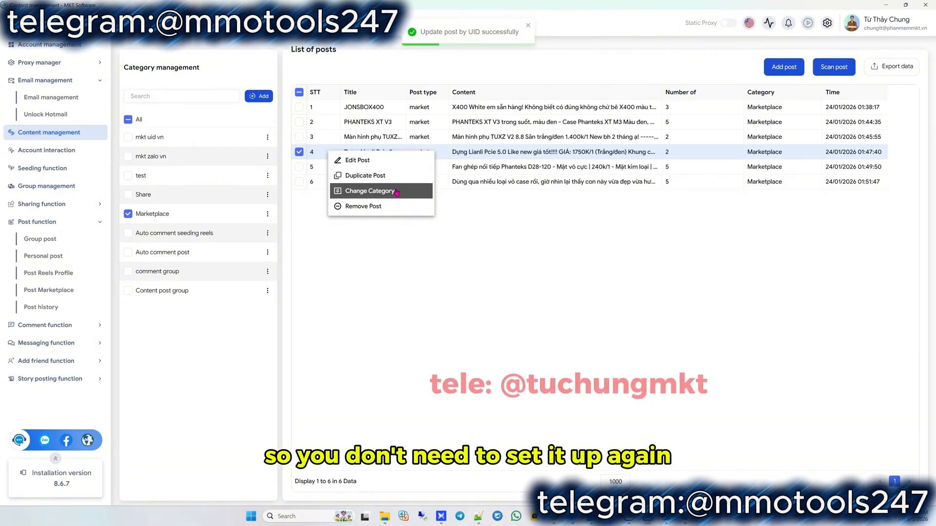
click(355, 177)
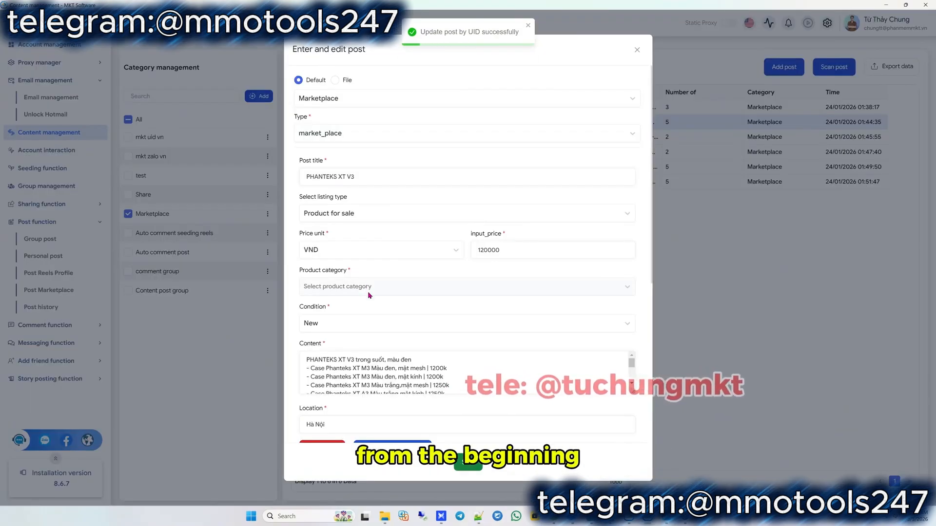
click(370, 287)
click(352, 414)
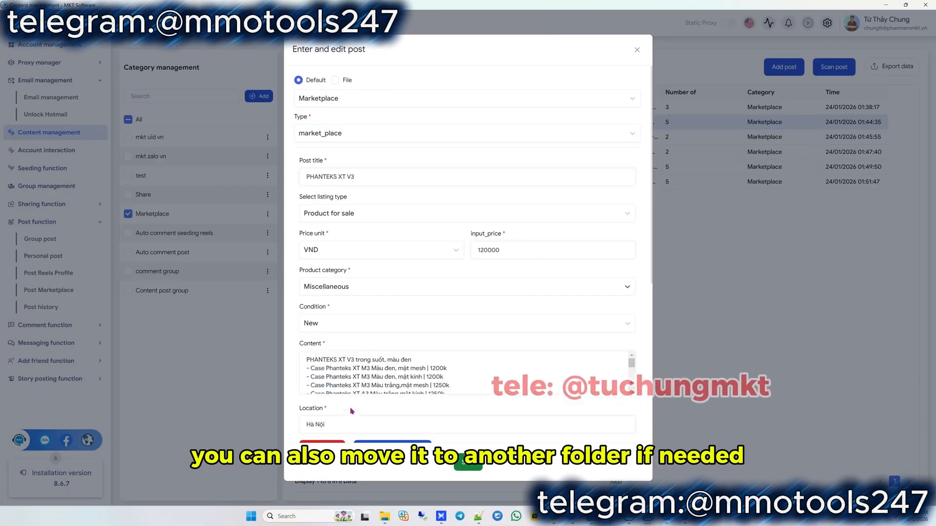
click(471, 463)
Edit the third post, for the Màn hình phụ TUXZ, set its product category to Miscellaneous and save it
click(300, 121)
right_click(301, 123)
click(316, 144)
click(327, 137)
right_click(328, 137)
click(339, 156)
scroll(383, 378, down, 6)
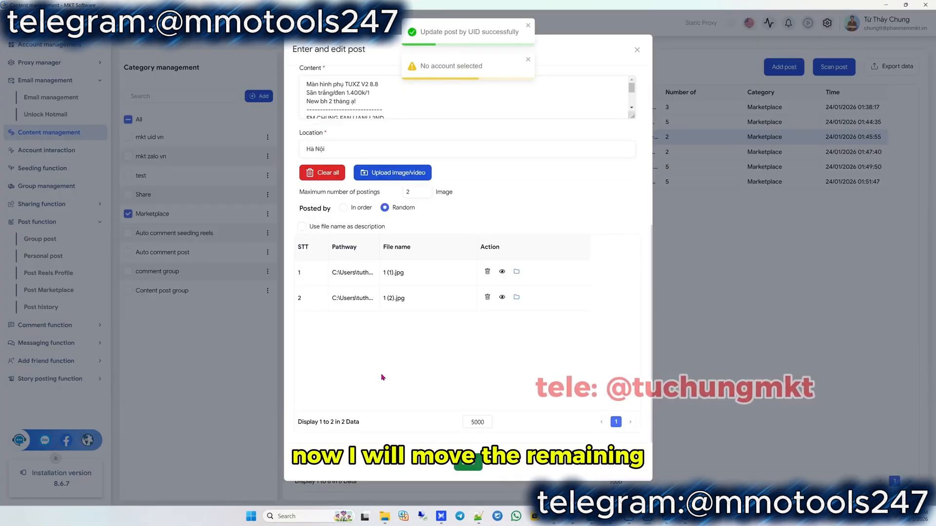
scroll(382, 378, up, 6)
click(369, 288)
click(336, 422)
click(470, 465)
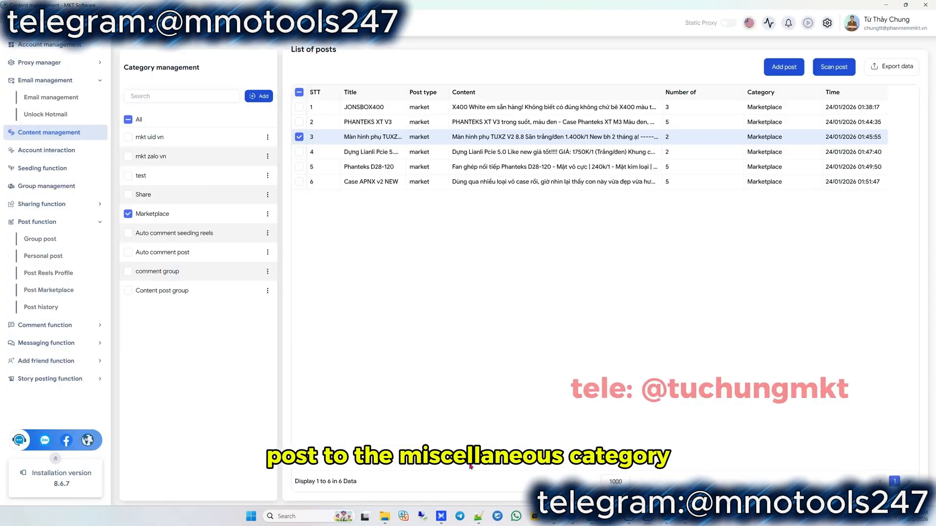
Edit the Dựng Lianli Pcie 5.0 Like new post, set its product category to Miscellaneous and save it
click(325, 152)
right_click(325, 151)
click(340, 159)
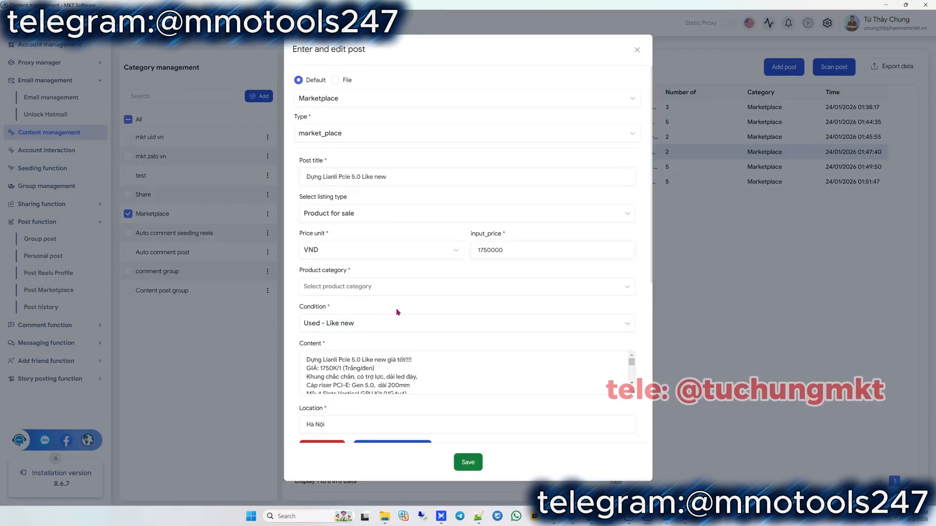
click(369, 286)
click(337, 417)
click(468, 462)
Edit the Phanteks D28-120 post, set its product category to Miscellaneous and save it
click(326, 167)
right_click(329, 169)
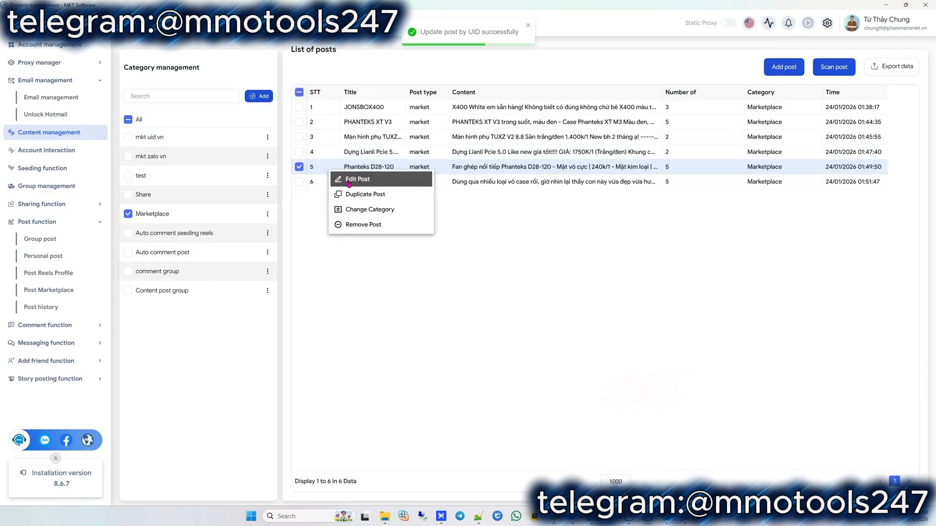
click(349, 181)
scroll(379, 321, up, 8)
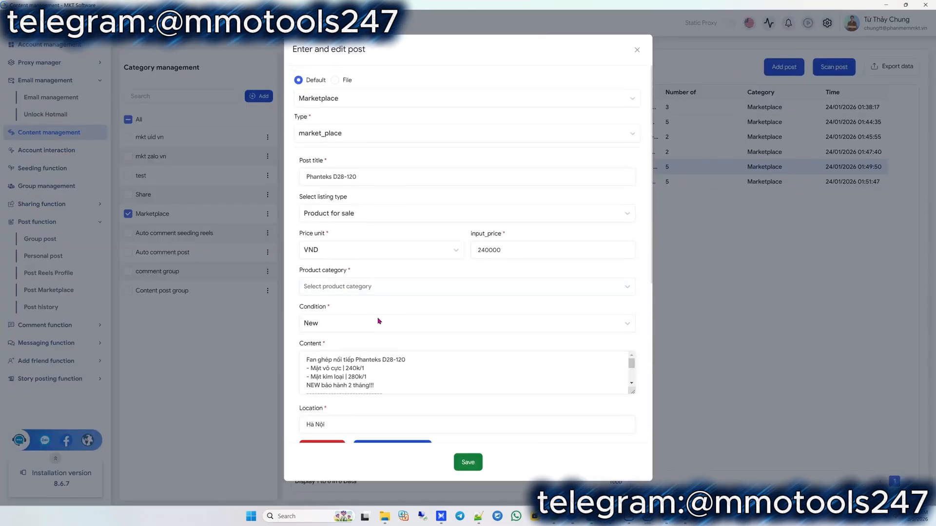
click(379, 286)
click(361, 416)
click(468, 462)
Edit the Case APNX v2 NEW post, set its product category to Miscellaneous and save it
click(325, 181)
right_click(326, 181)
click(346, 192)
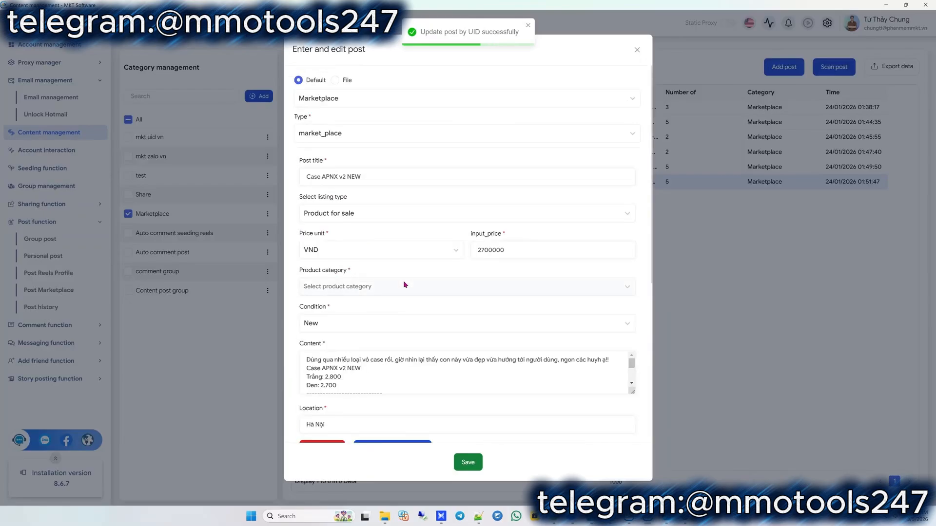
click(404, 286)
click(351, 412)
click(468, 462)
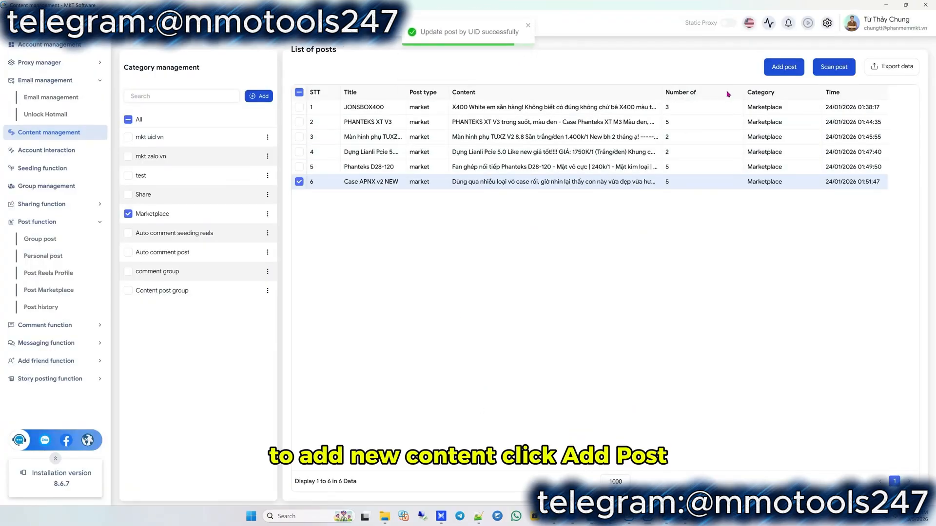
Start a new post in the Marketplace category with type market_place and the title "vertical"
click(782, 72)
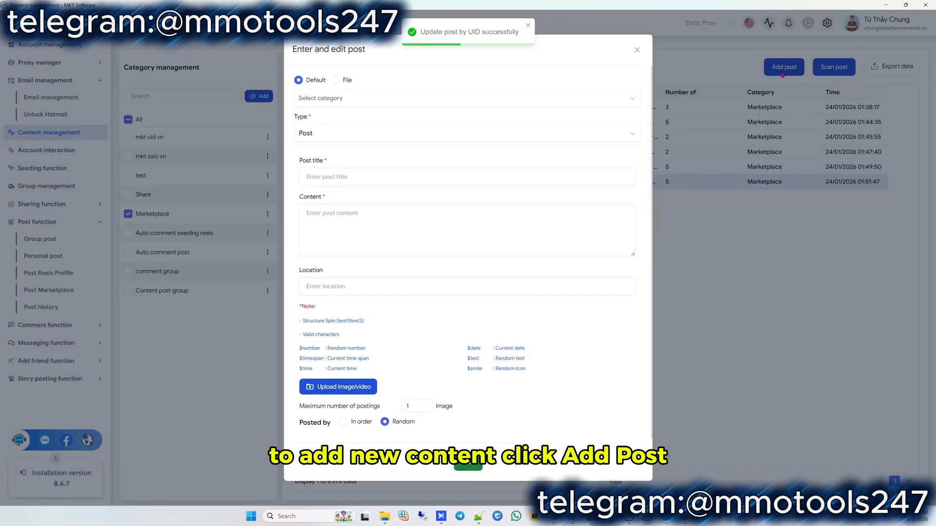
click(335, 98)
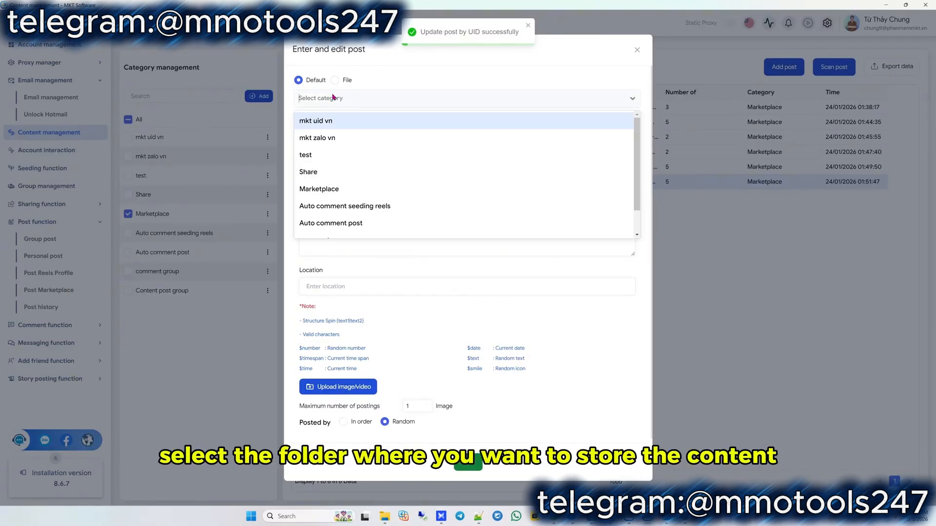
scroll(349, 120, down, 2)
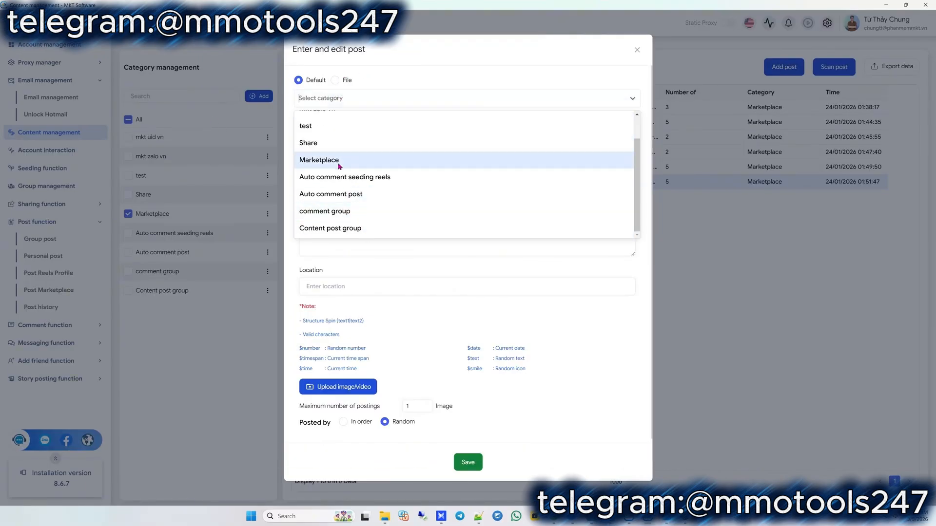
click(337, 162)
click(342, 141)
click(349, 261)
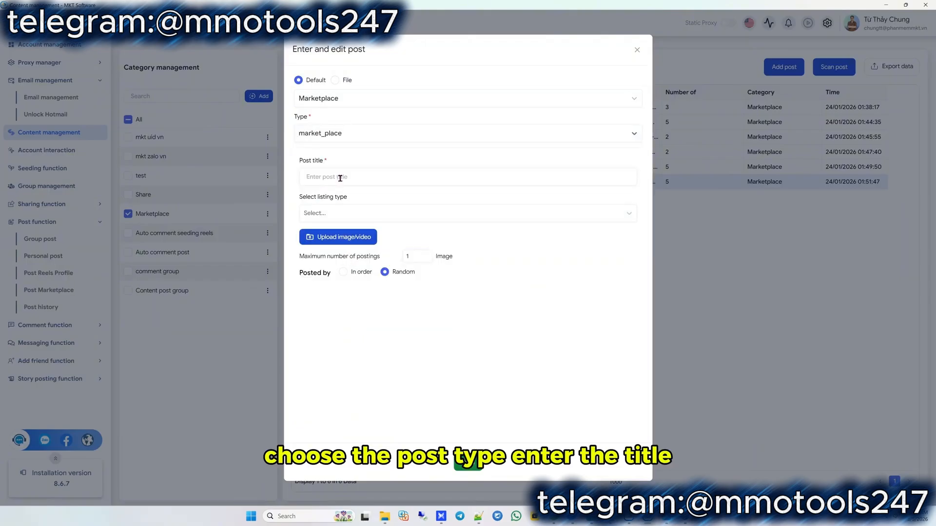
text(11)
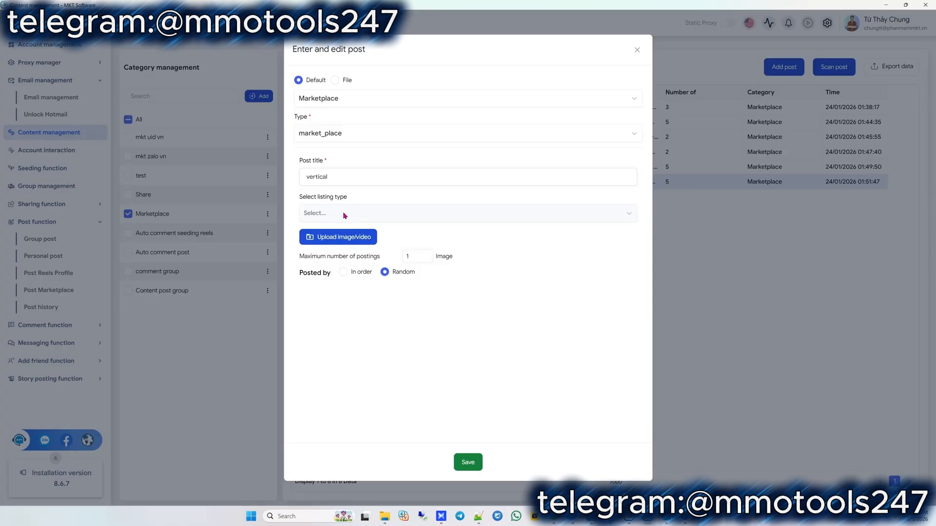
Try the Vehicle for sale listing type for the new post, and set it back to Product for sale
click(345, 215)
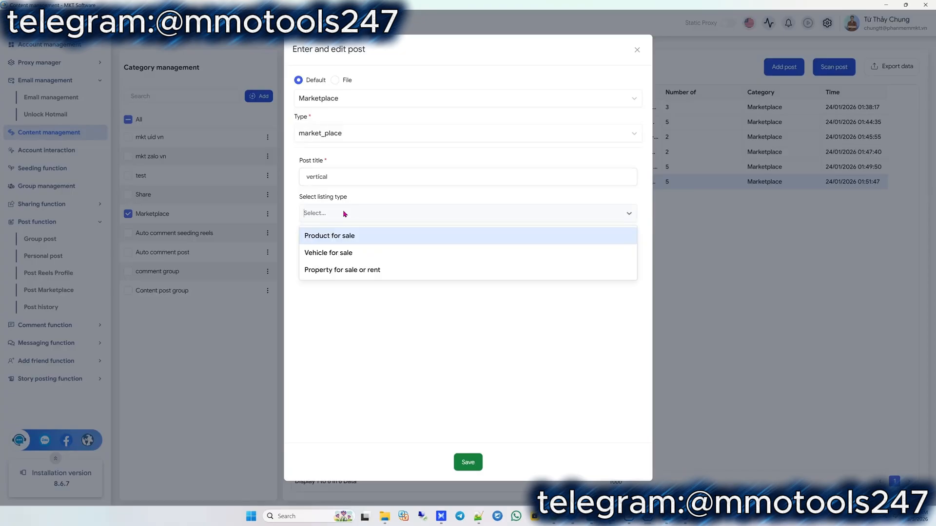
click(344, 237)
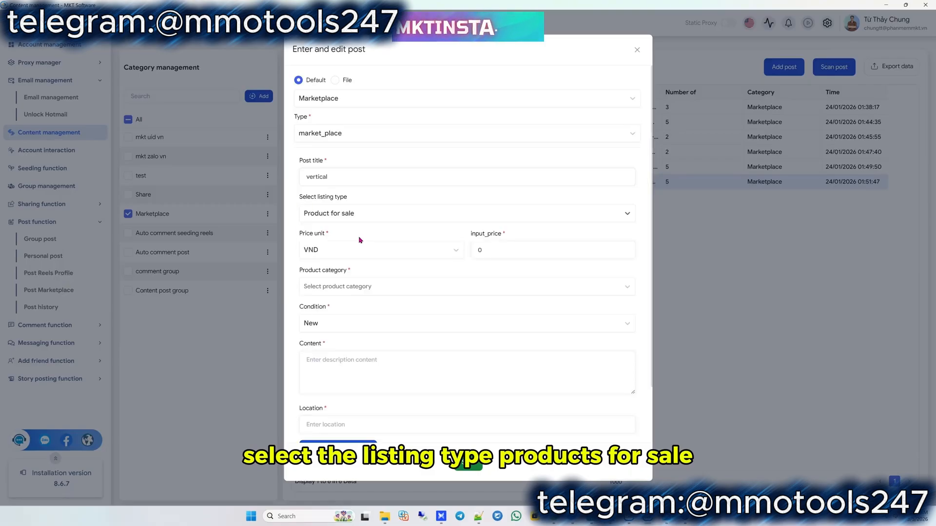
click(349, 214)
click(344, 236)
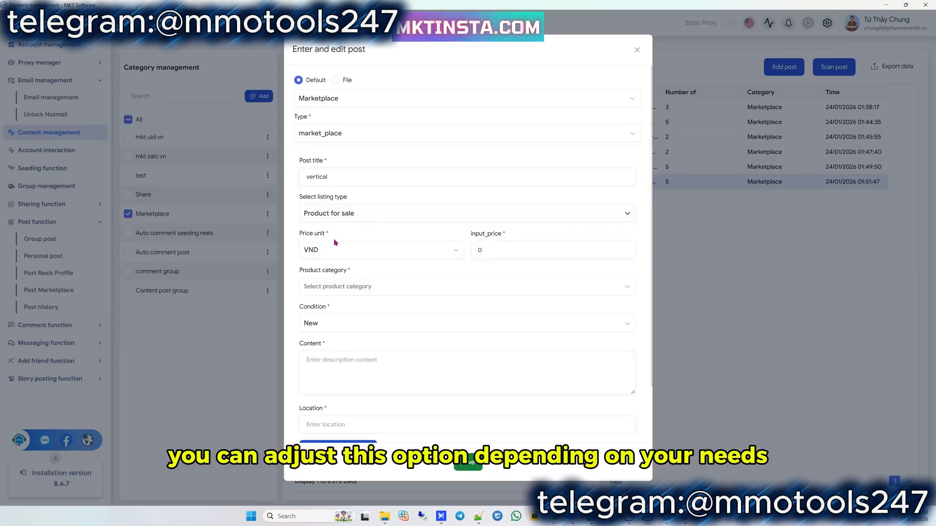
click(341, 213)
click(341, 251)
click(366, 215)
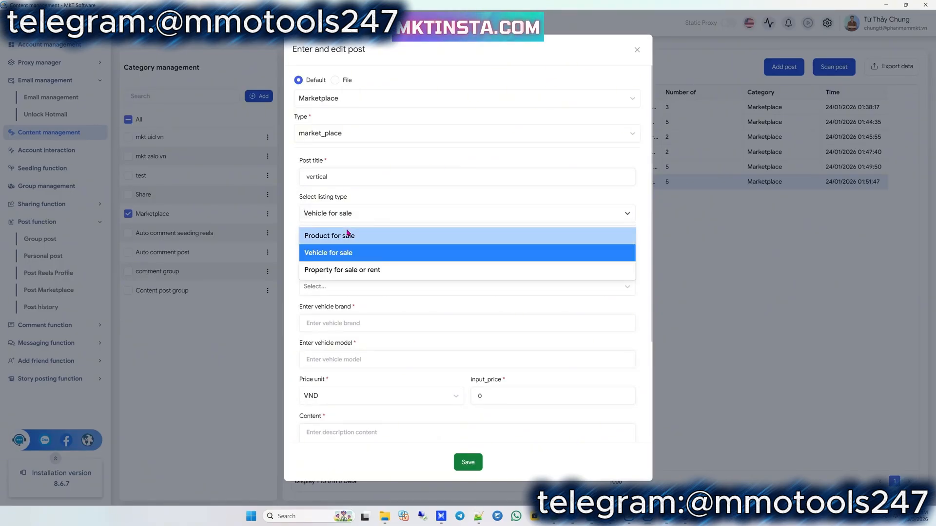
click(317, 236)
Set the new post's price unit to USD and its price to 1000
click(351, 248)
click(336, 289)
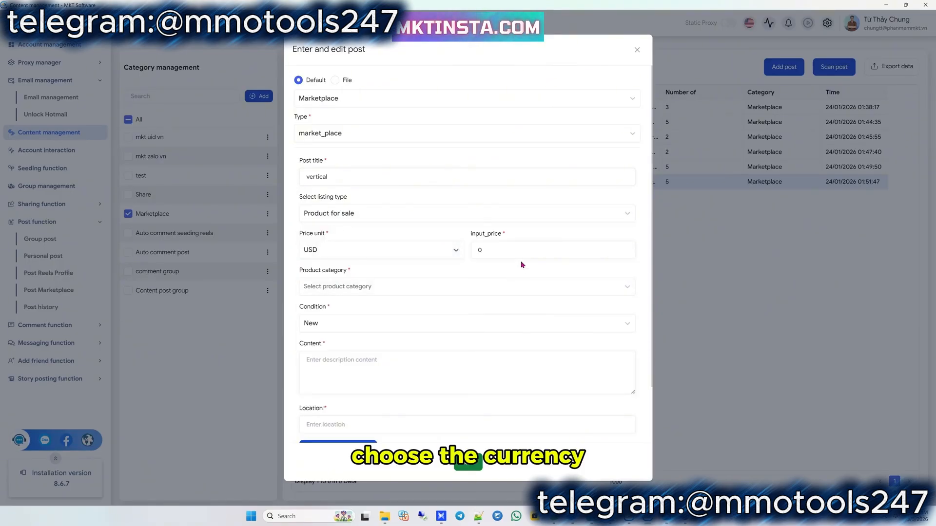
key(Tab)
text(10)
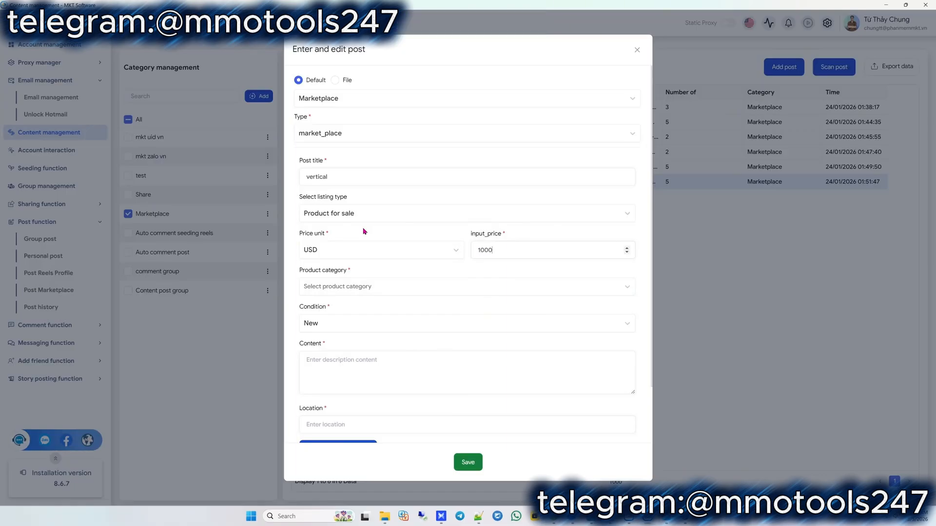
Set the new post's product category to Miscellaneous under Classifieds
scroll(352, 343, down, 2)
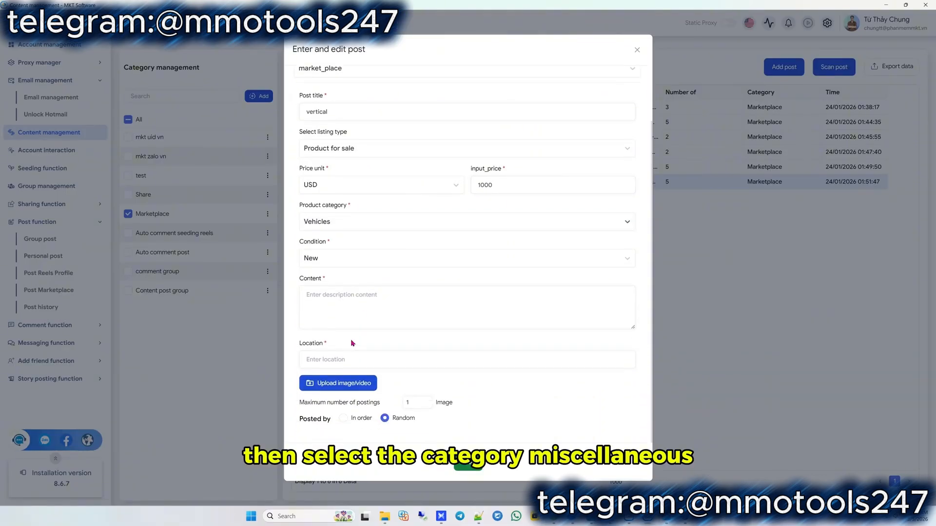
click(340, 226)
scroll(379, 323, down, 5)
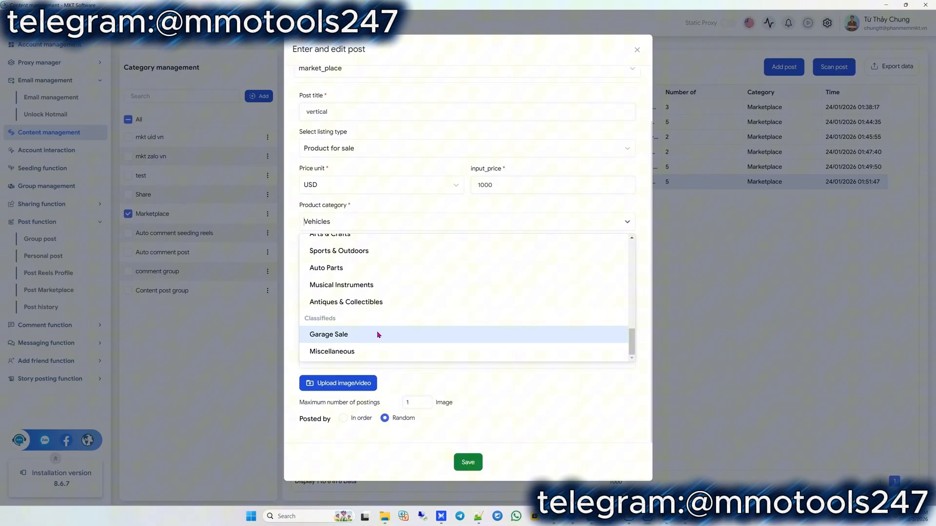
click(358, 351)
Set the item condition to Used - Like new, and close the new post without saving
click(337, 262)
click(366, 255)
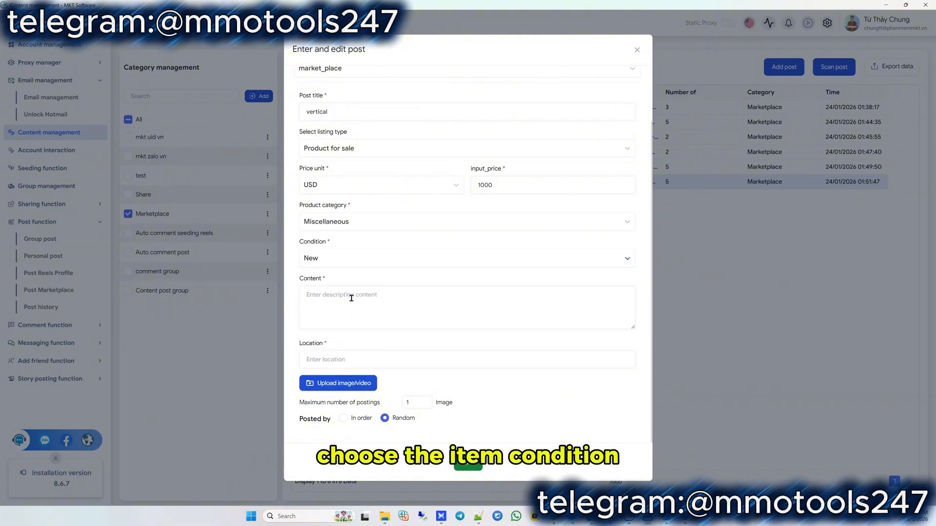
click(366, 255)
click(356, 298)
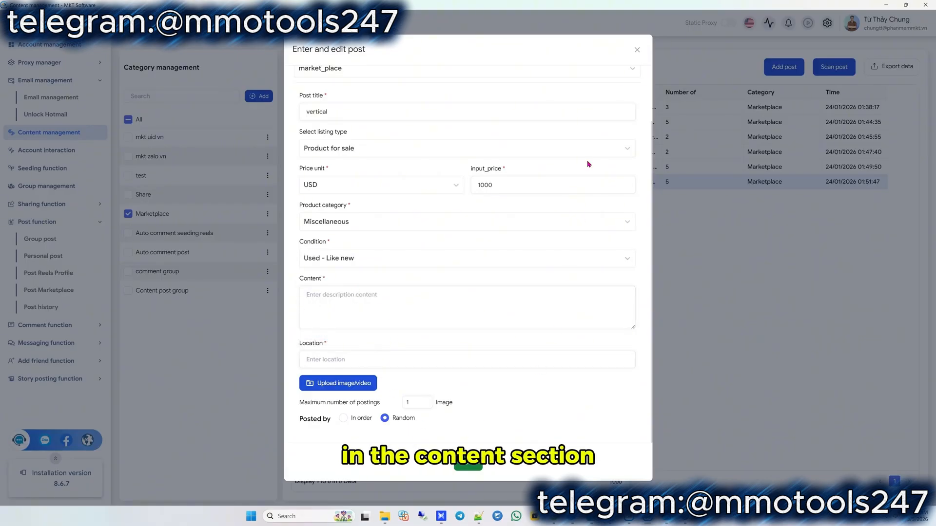
click(636, 50)
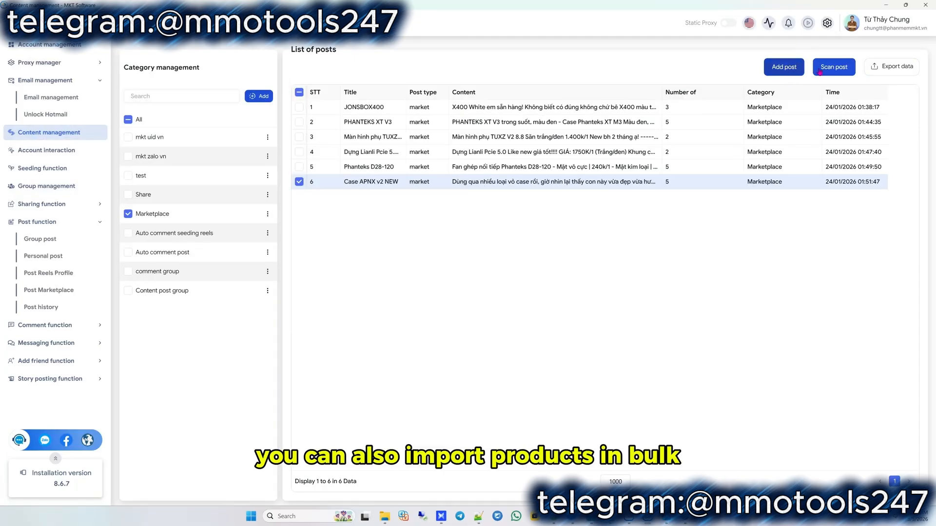
Open the Marketplace example file for importing posts in Excel, examine its columns and sample rows, and close it
click(790, 73)
click(344, 80)
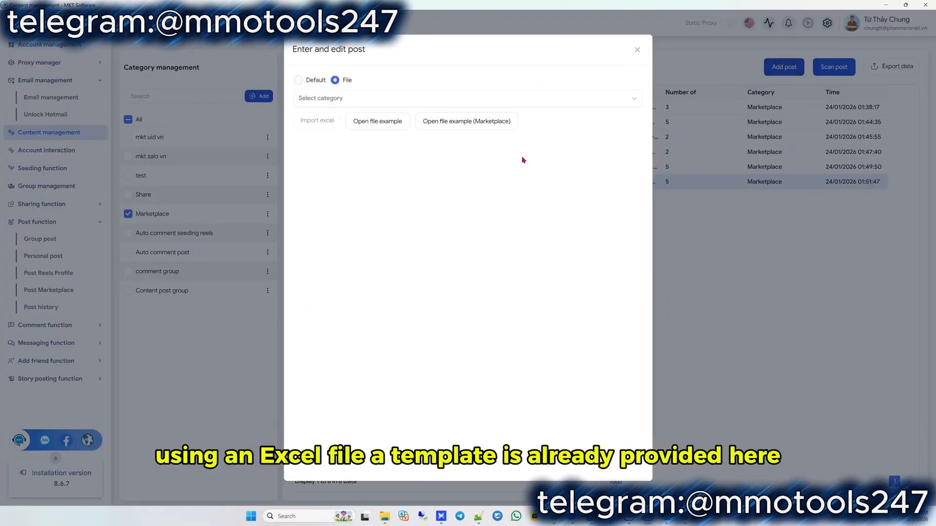
click(457, 126)
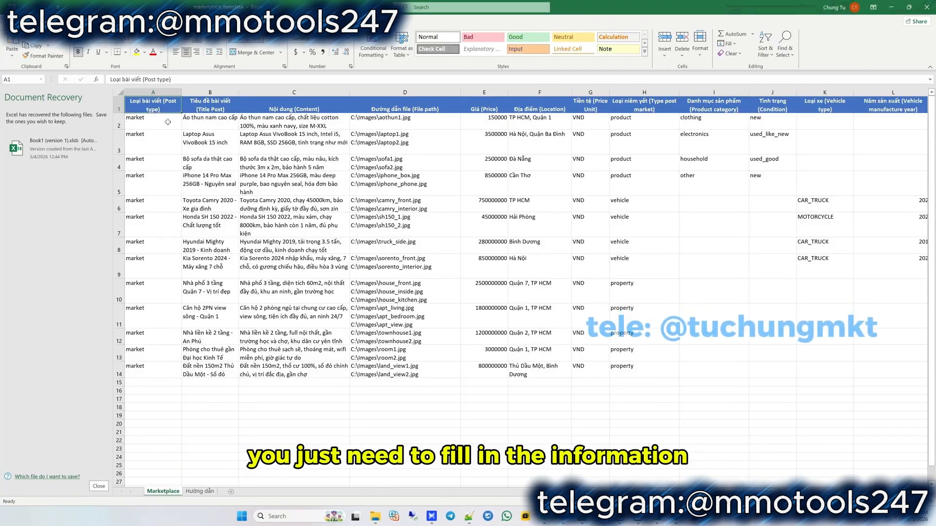
drag(644, 492, 570, 487)
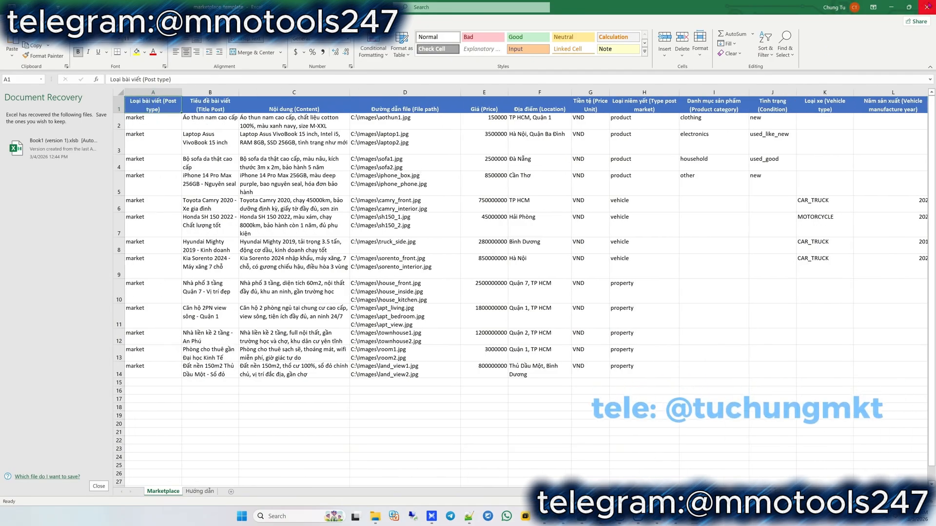
click(926, 7)
click(198, 146)
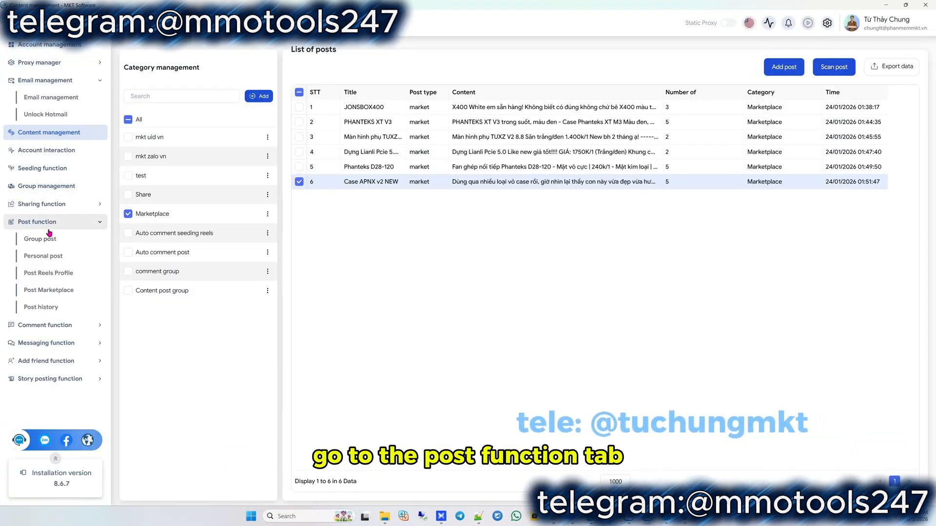
In Post Marketplace, load the GUIDE ADD ACCOUNT - Marketplace and Care v1 _ Marketplace account folders and select all their accounts
click(56, 290)
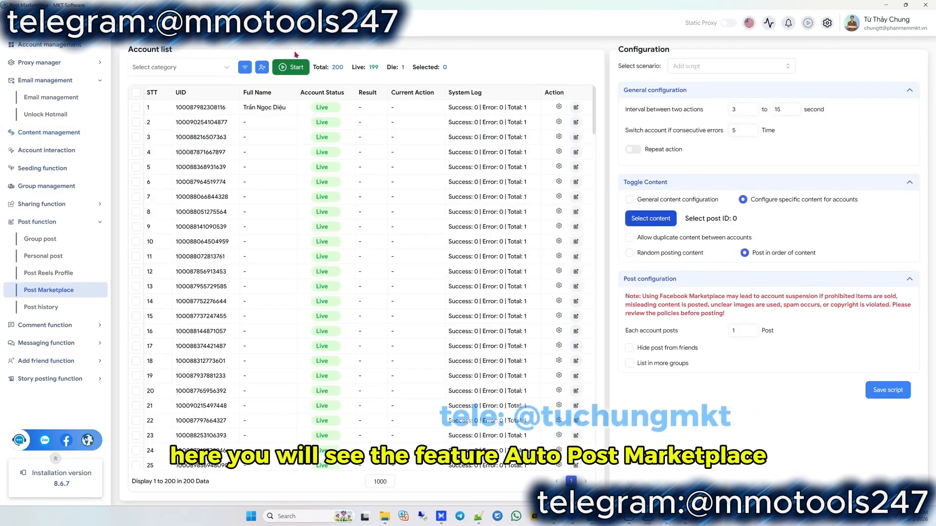
click(178, 67)
scroll(180, 156, down, 2)
click(187, 191)
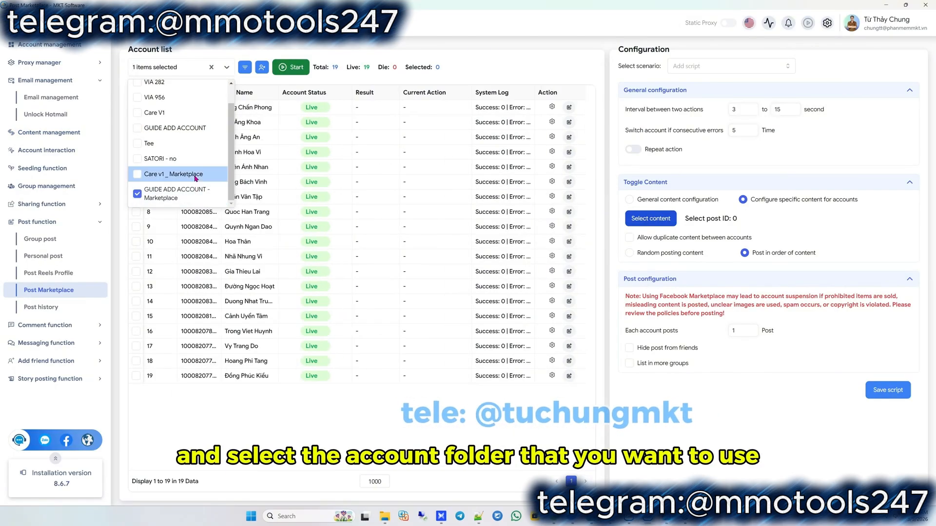
click(195, 175)
click(393, 291)
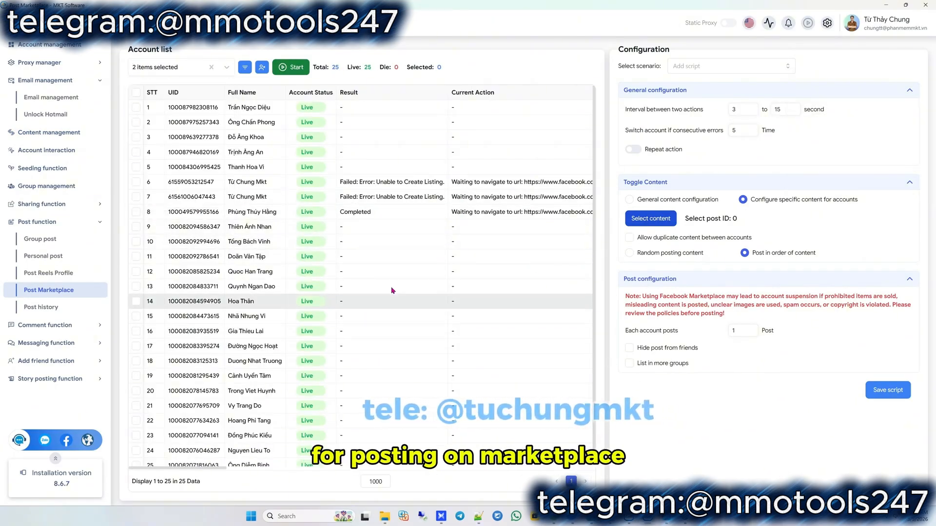
click(136, 92)
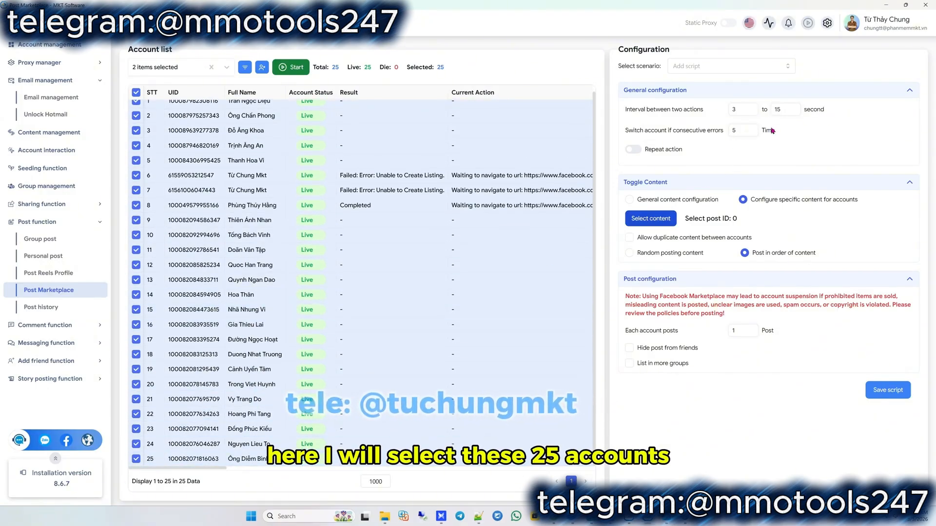
Set the system's concurrent threads to 13 and save the settings
click(827, 24)
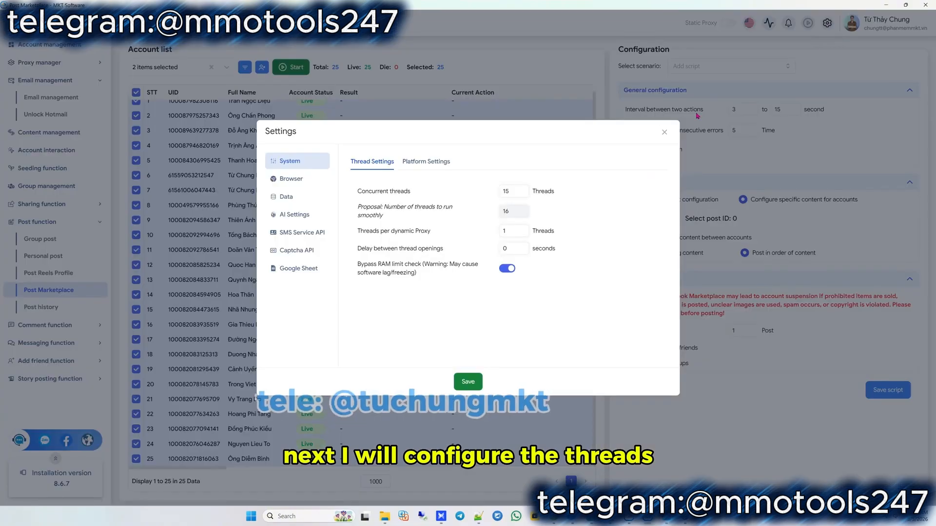
double_click(517, 186)
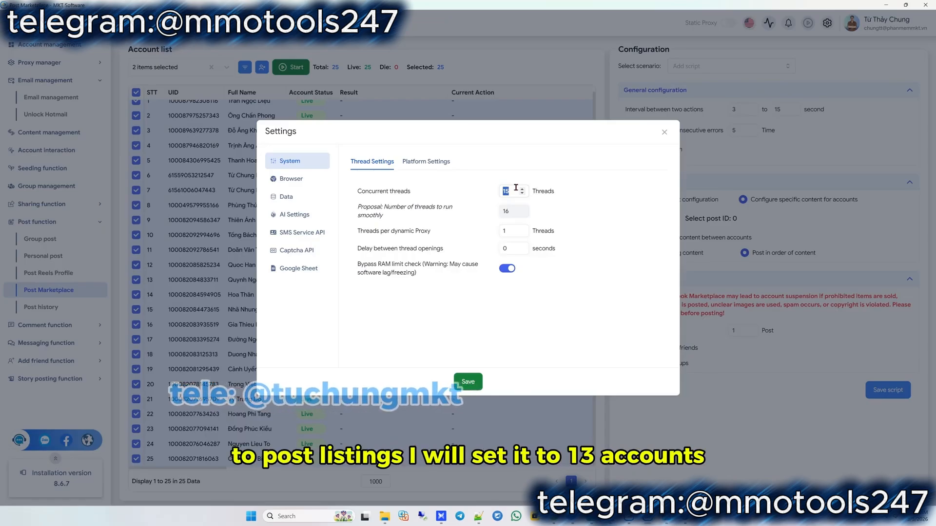
text(13)
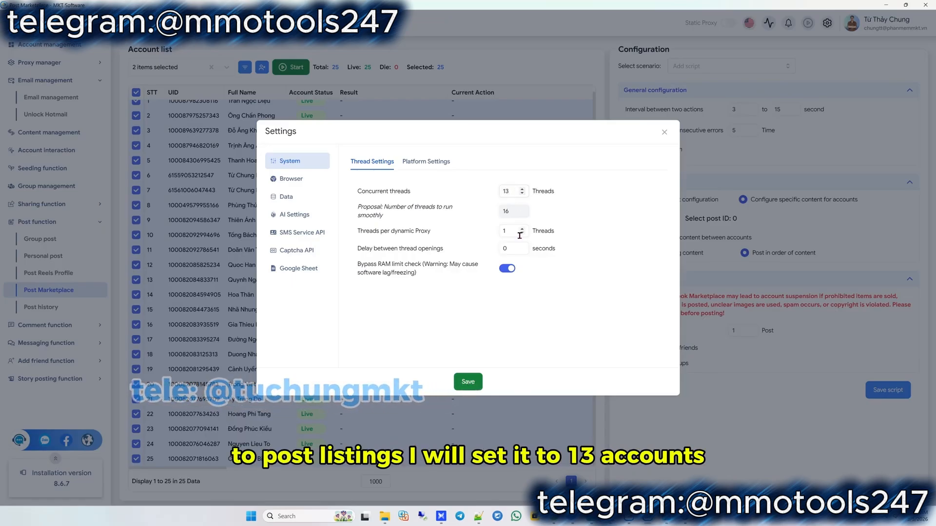
click(426, 161)
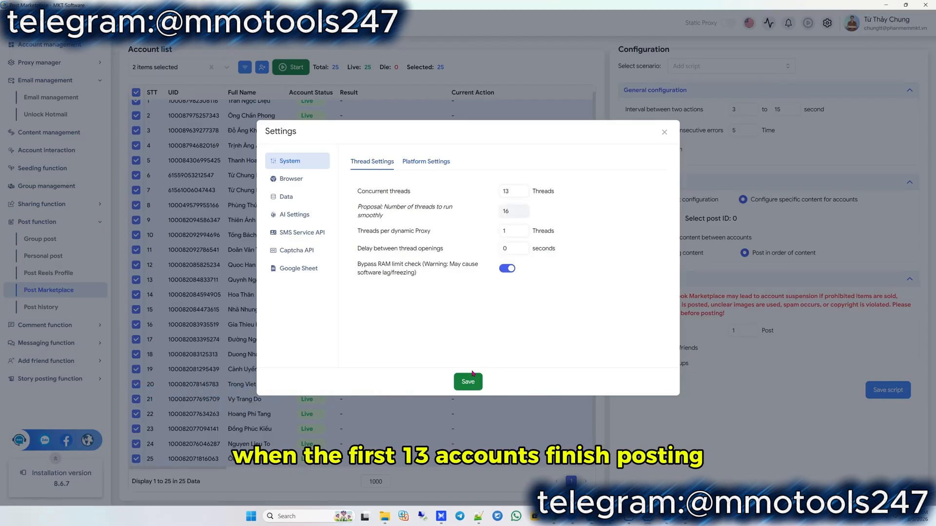
click(472, 376)
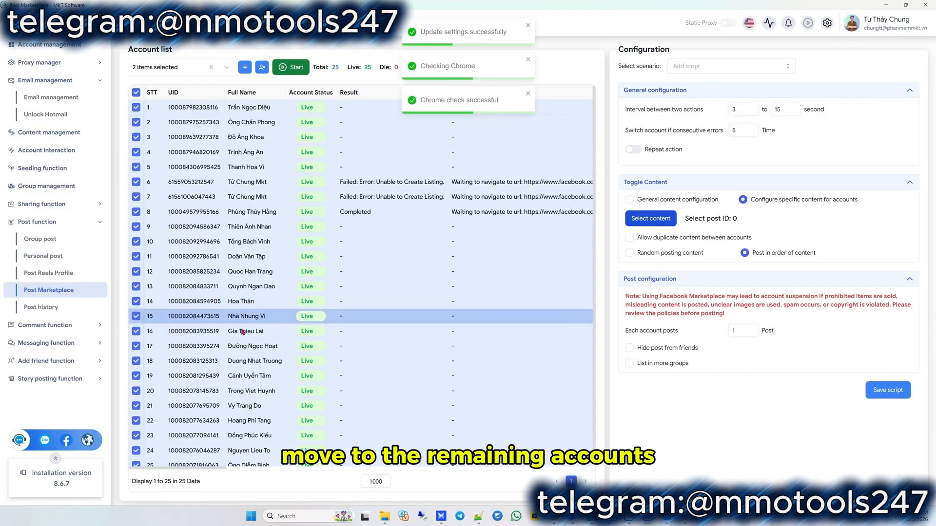
Check the interval between actions, and try the Repeat action option before turning it off again
scroll(242, 331, down, 1)
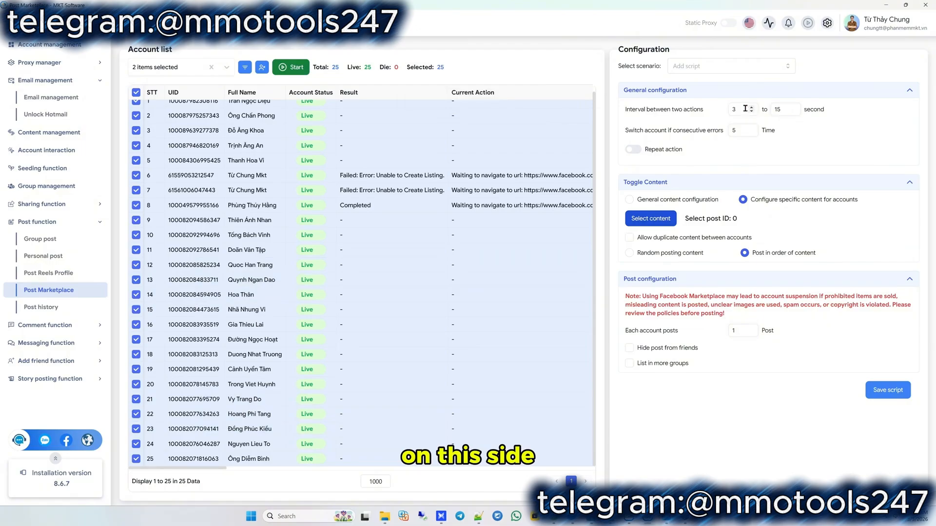
key(Tab)
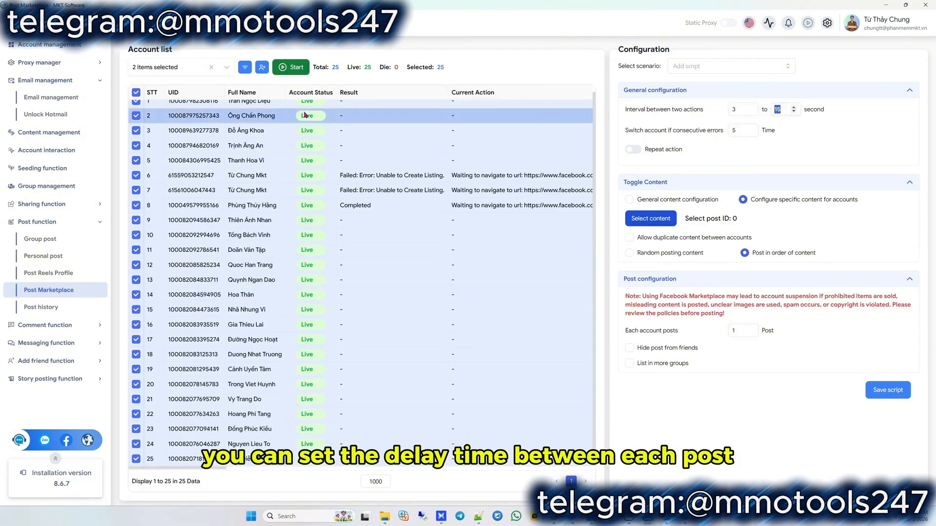
scroll(345, 180, up, 1)
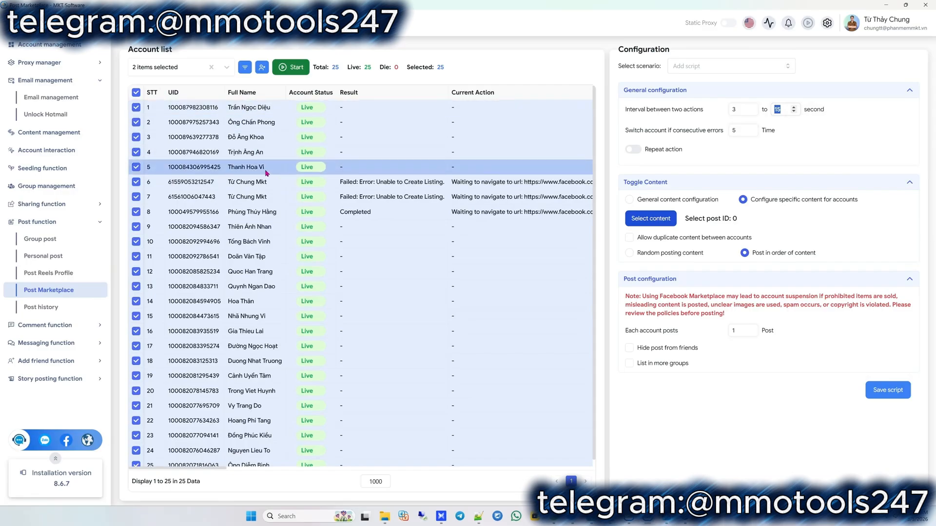
click(634, 149)
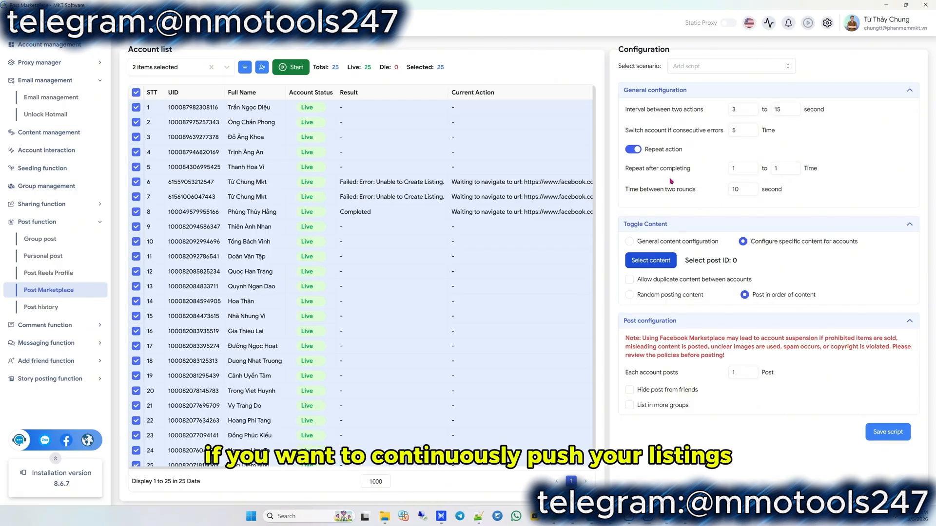
click(634, 149)
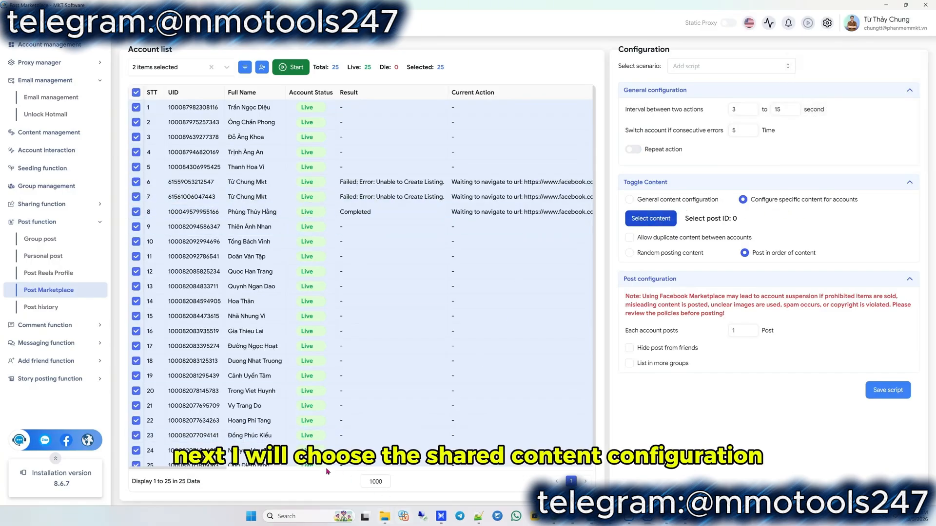
Select all posts in the Marketplace content category, using General content configuration and Random posting content
drag(205, 470, 604, 463)
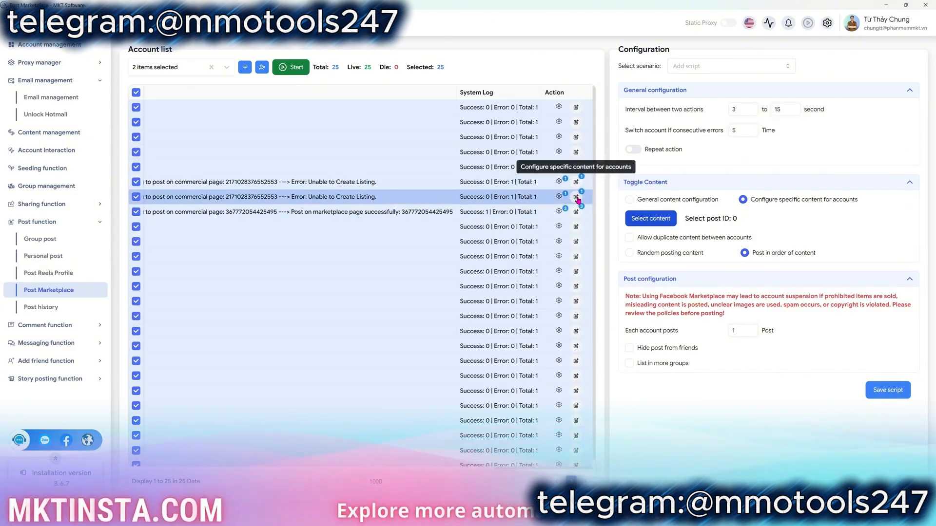
click(651, 219)
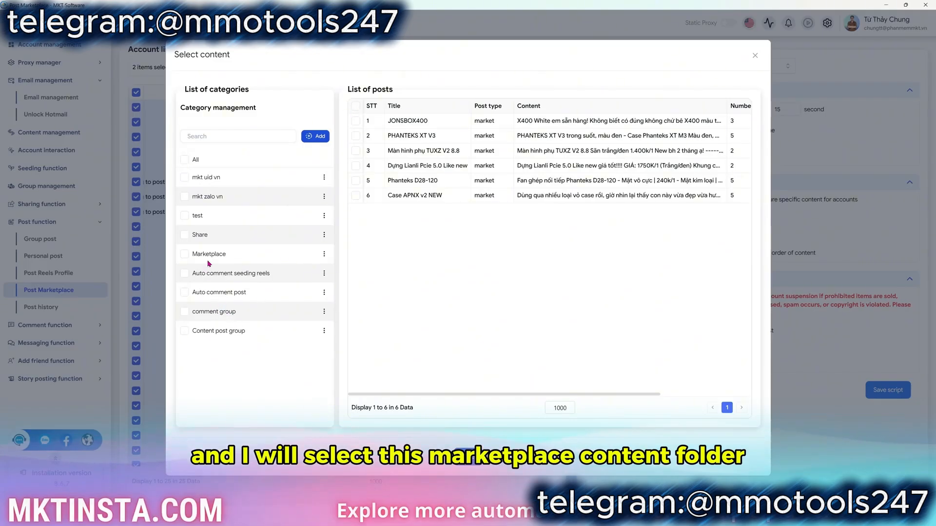
click(185, 254)
click(356, 106)
click(467, 457)
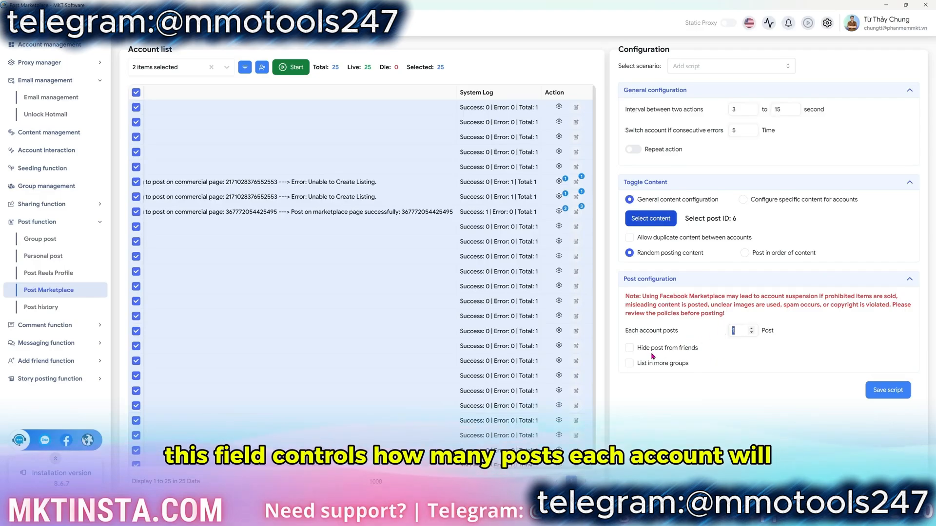
Try the Hide post from friends and List in more groups options, view the group UID entry, and leave both options off
click(629, 348)
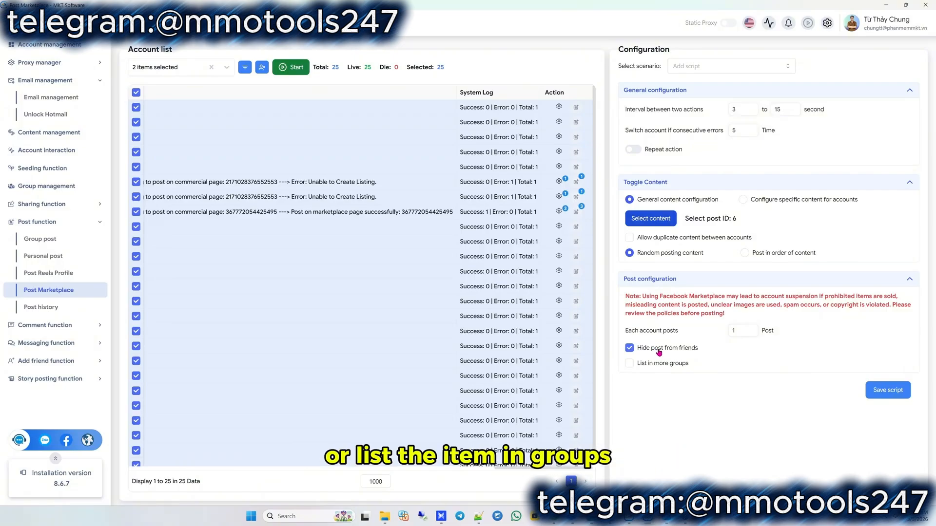
click(662, 365)
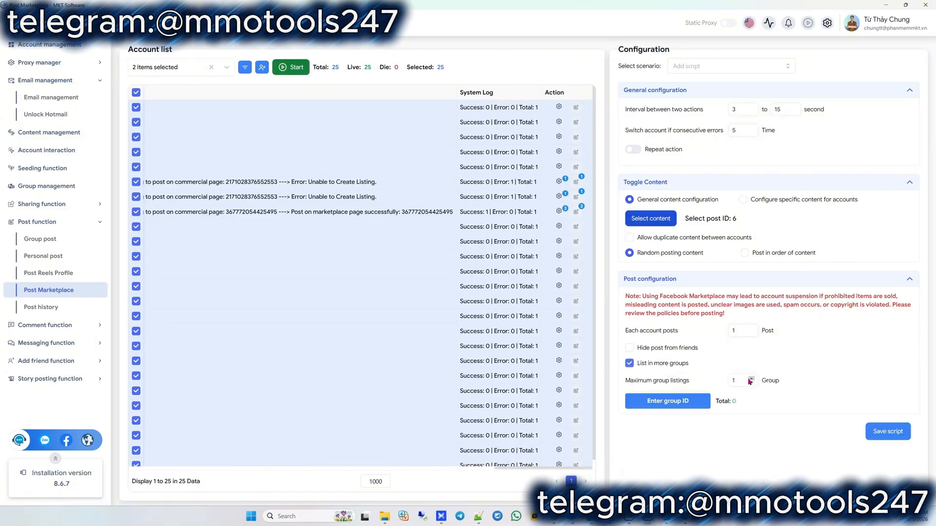
click(696, 402)
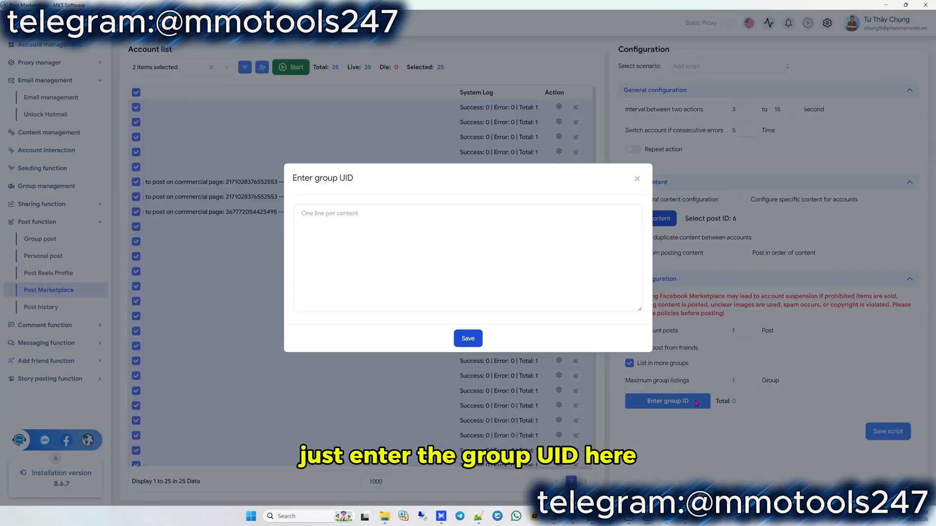
click(637, 179)
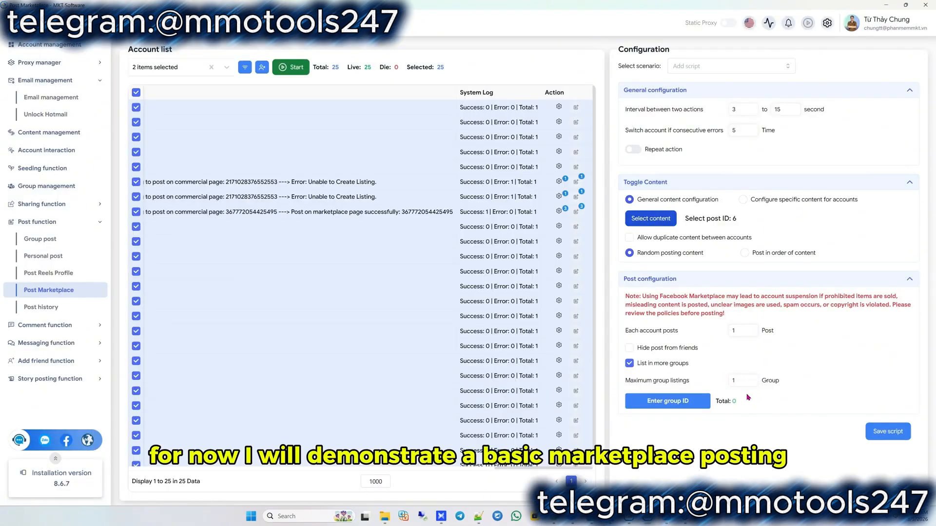
click(706, 401)
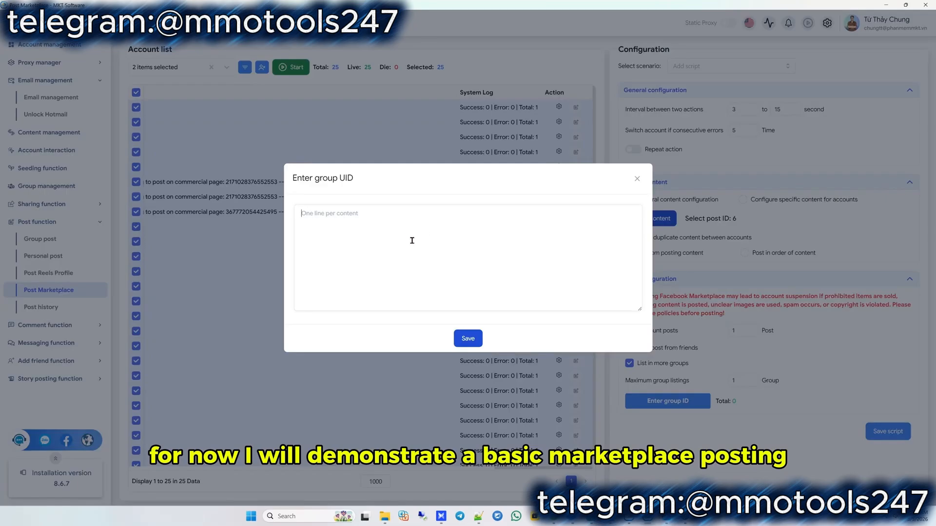
click(635, 180)
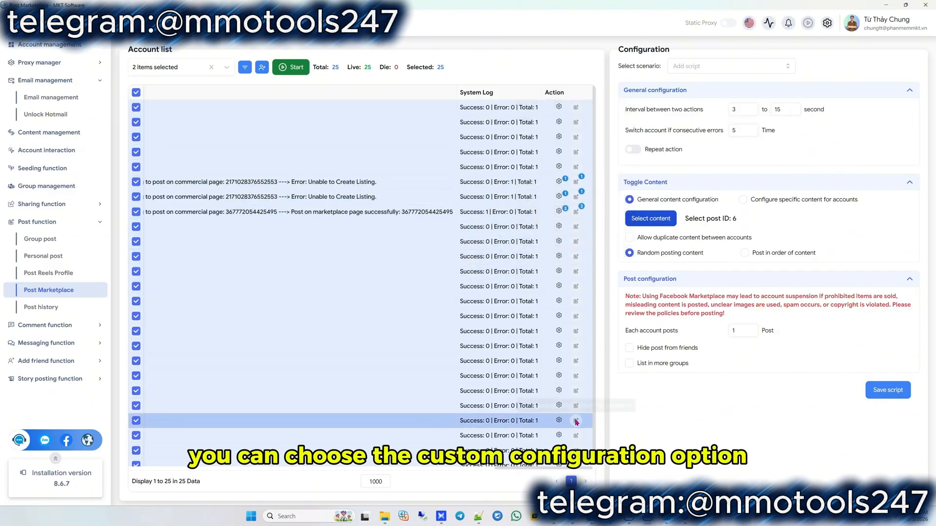
Start posting on the selected accounts, stop to allow duplicate content between accounts, and restart the posting run
mouse_move(180, 467)
mouse_down()
mouse_move(223, 466)
mouse_move(180, 467)
mouse_up()
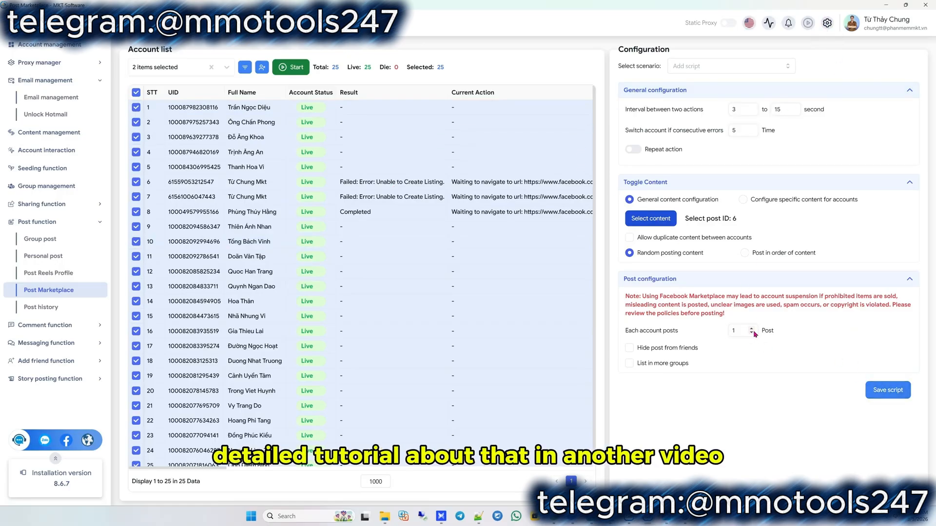
click(292, 69)
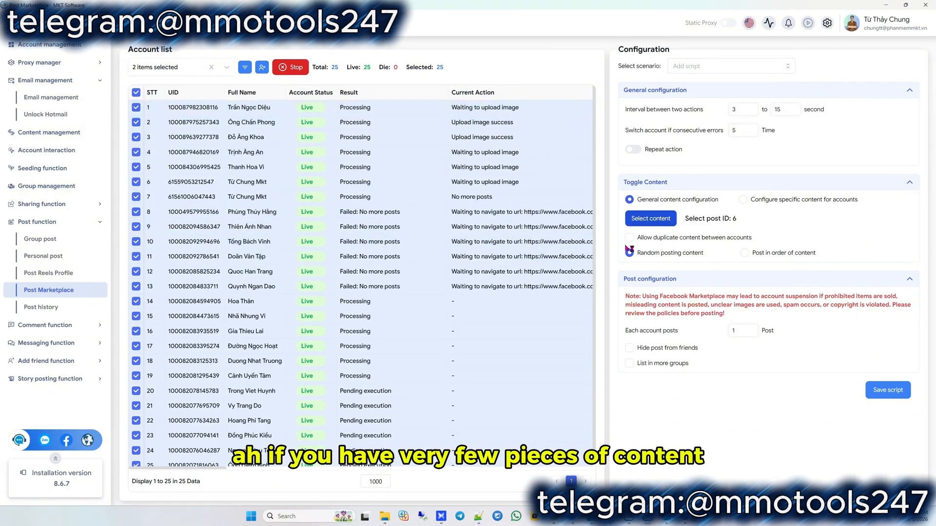
click(288, 67)
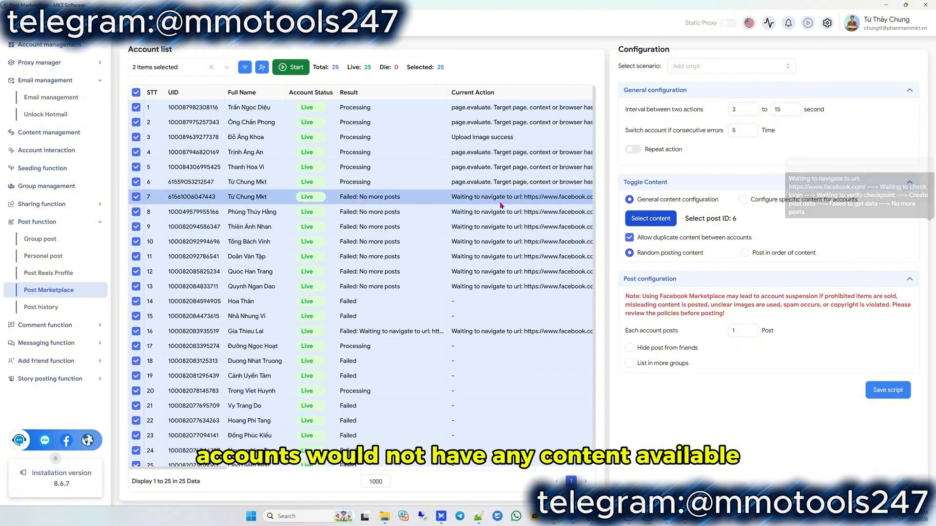
click(282, 68)
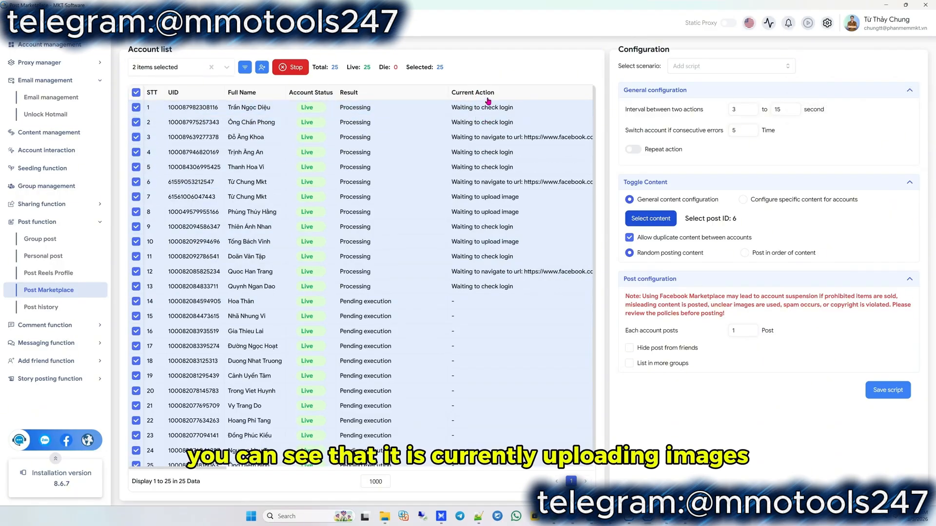
Examine each account's result, current action and system log while the Marketplace posting run progresses
drag(176, 468, 183, 470)
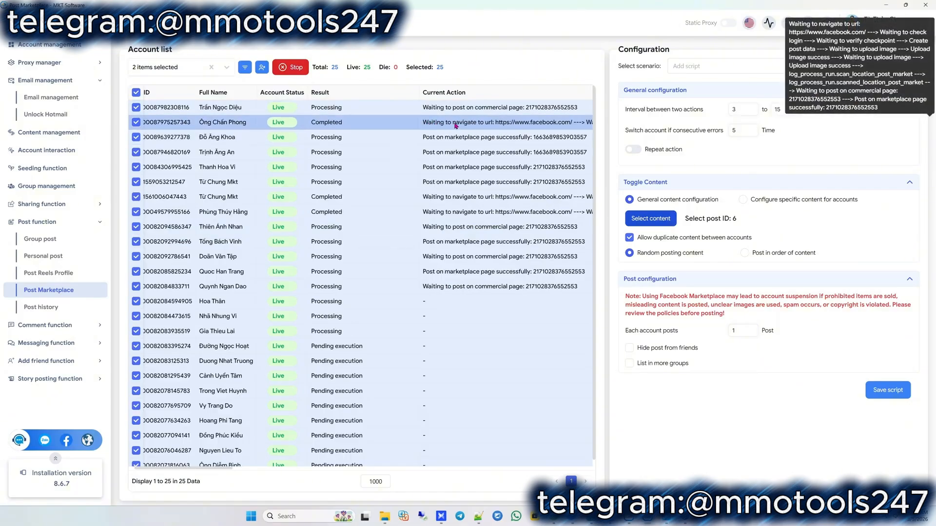
drag(201, 472, 564, 477)
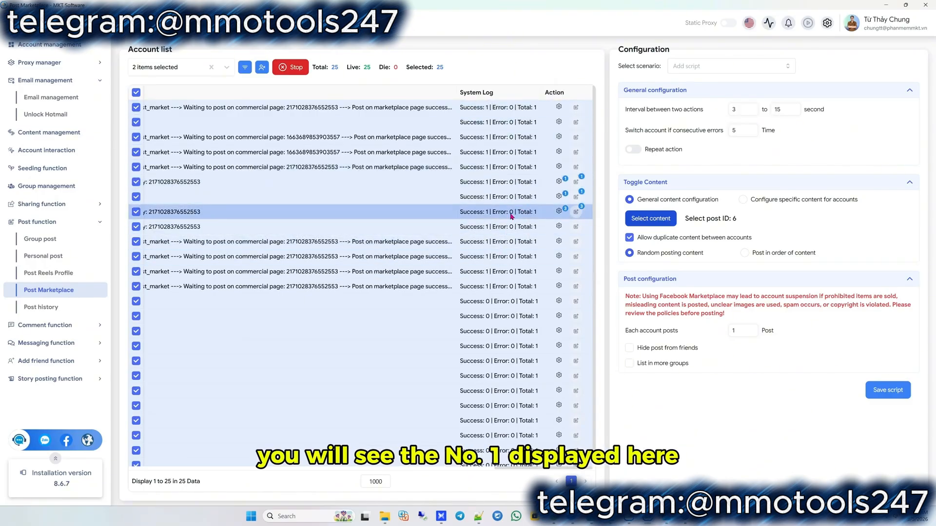
drag(535, 472, 185, 457)
scroll(456, 265, down, 1)
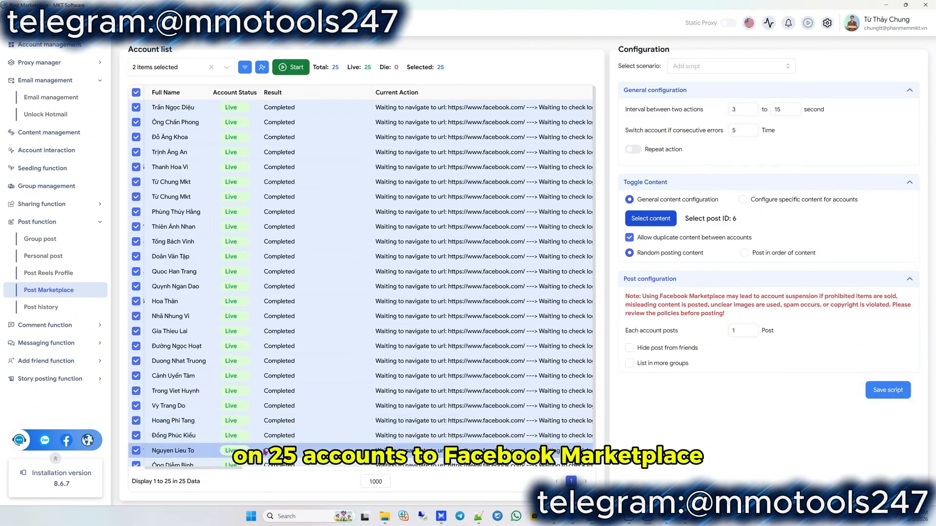
Review the post times, statuses and links in Post history, and copy the first post's link
click(47, 308)
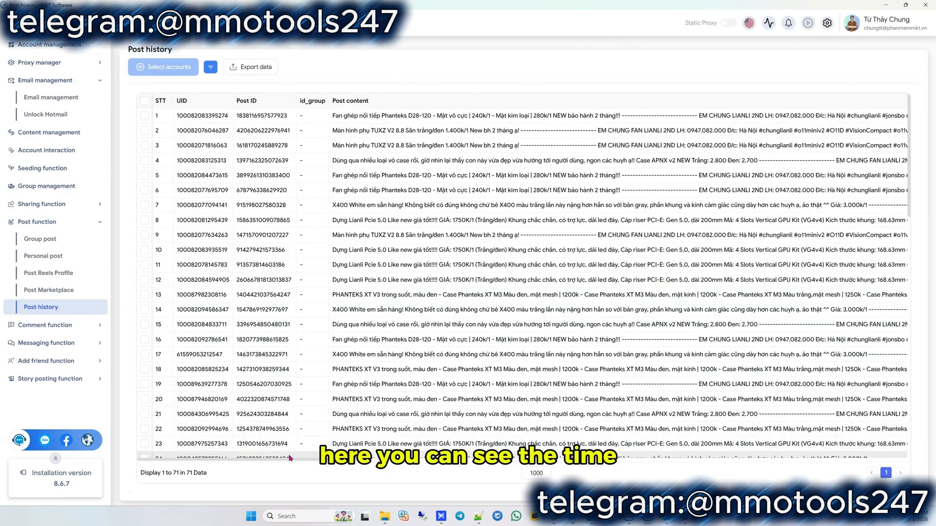
drag(287, 460, 343, 463)
drag(593, 476, 876, 481)
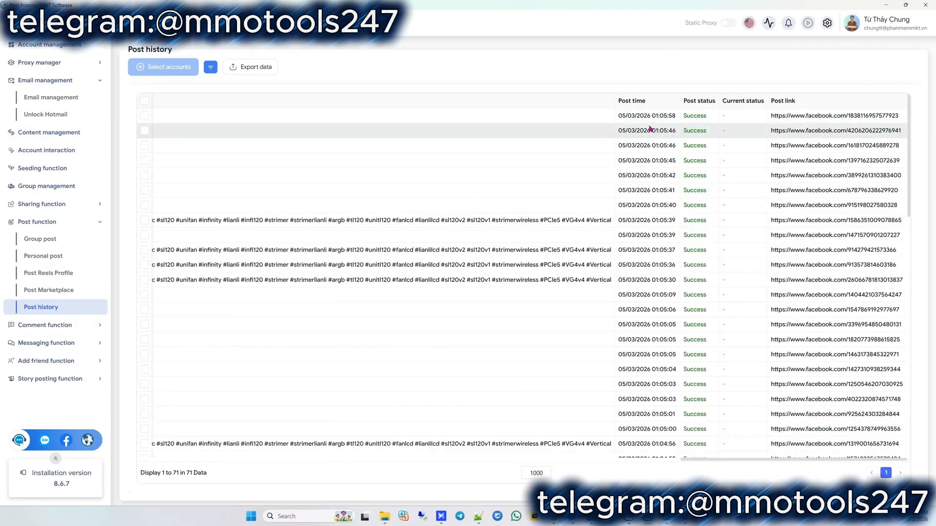
click(807, 117)
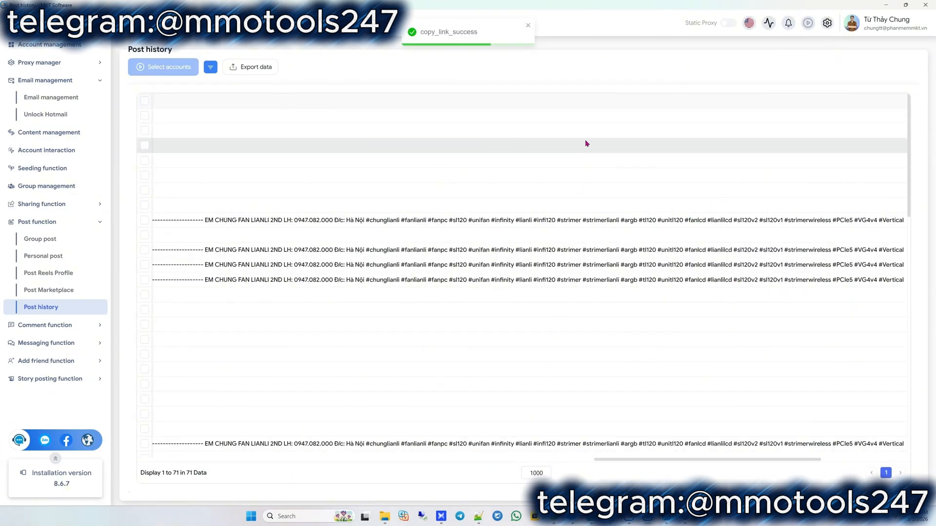
drag(655, 460, 161, 454)
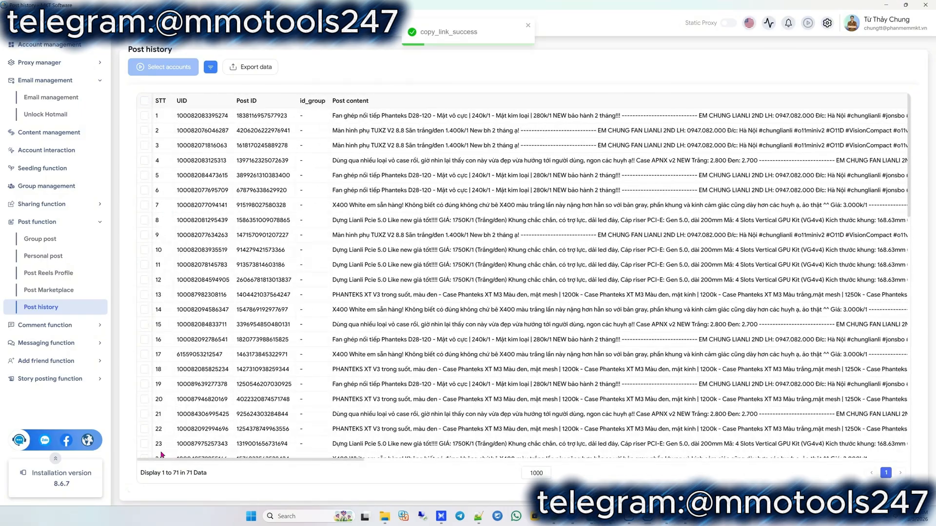
Copy the second post's link from Post history and open it in the web browser to check the listing
click(310, 133)
right_click(310, 133)
click(345, 156)
key(alt+Tab)
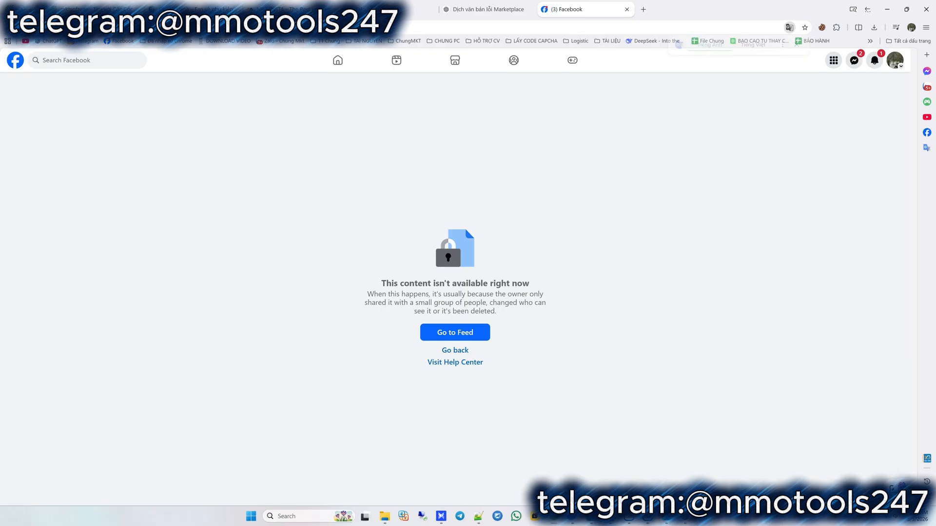
key(ctrl+l)
key(ctrl+v)
key(Return)
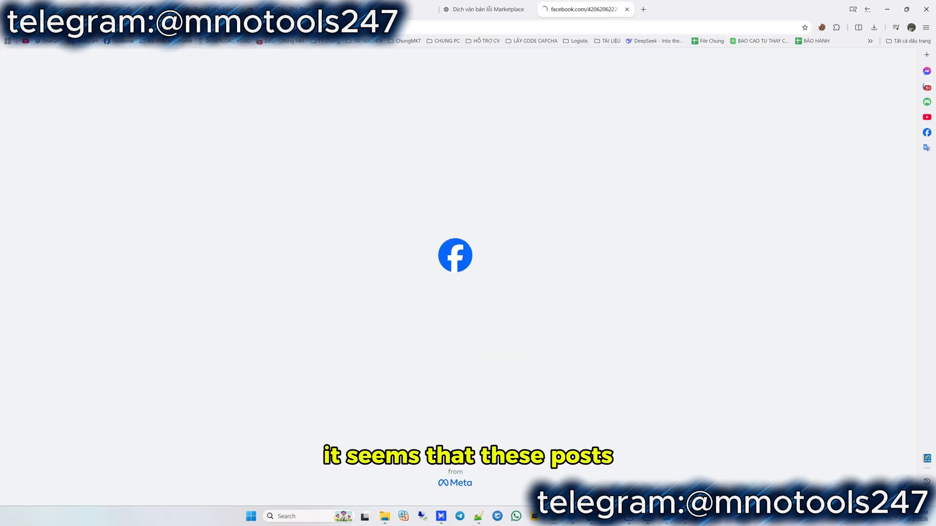
key(alt+Tab)
key(alt+Tab)
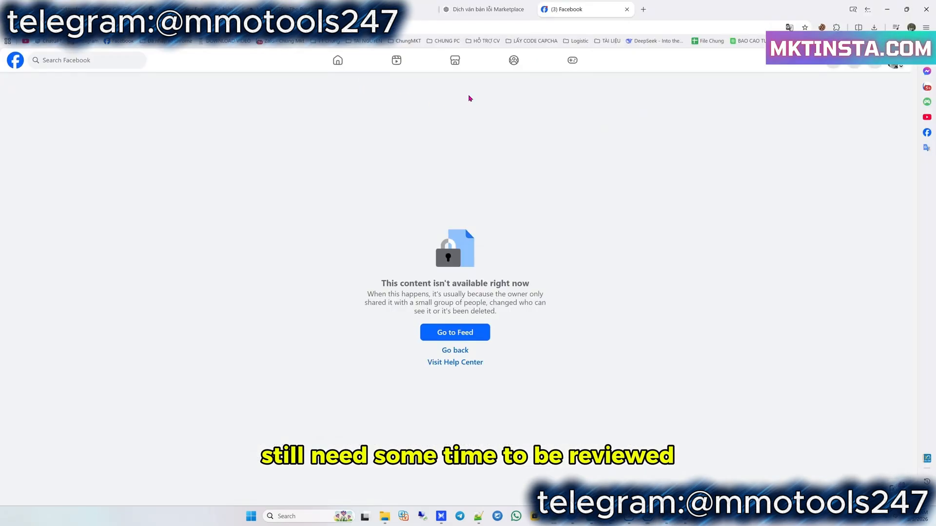
Return to MKT Software and list the accounts of the GUIDE ADD ACCOUNT - Marketplace category in Account management
key(alt+Tab)
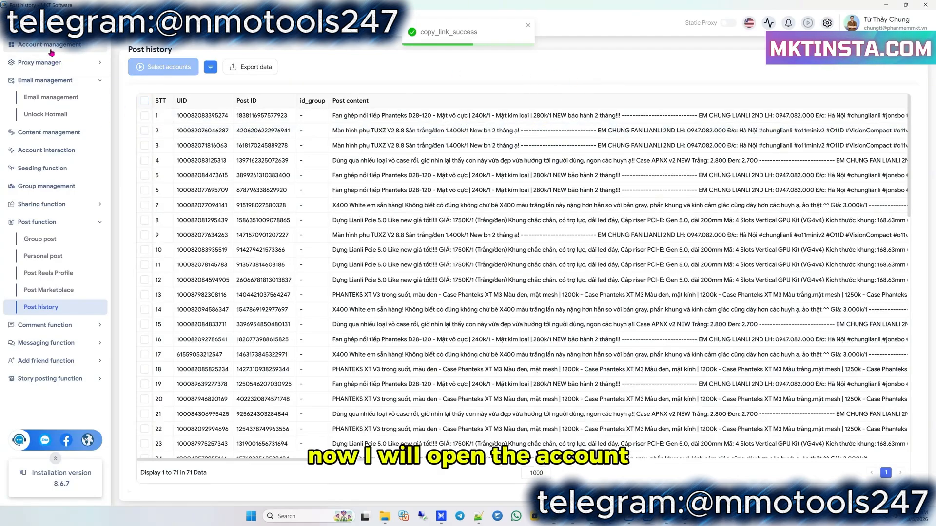
click(49, 45)
click(212, 327)
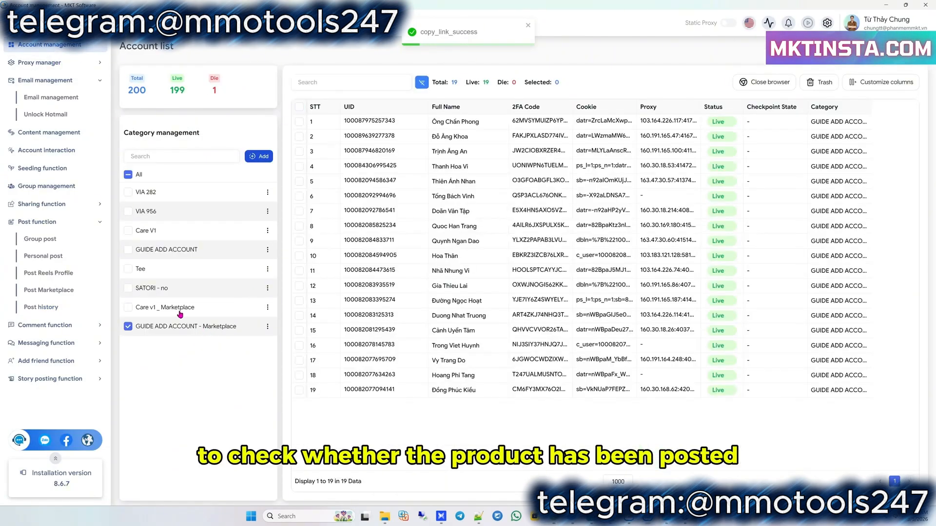
Add the Care v1 _ Marketplace category to the list, select the first five accounts and open their Facebook sessions in browser windows
click(299, 122)
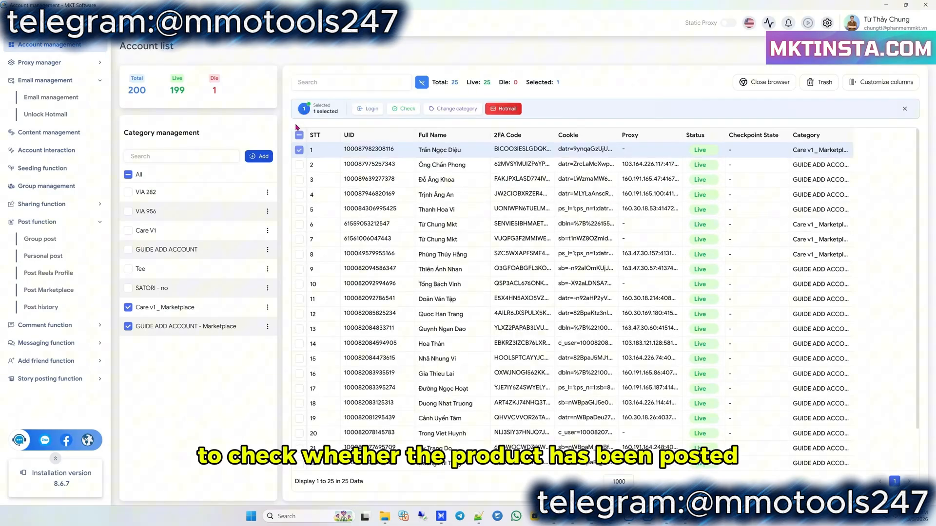
click(299, 195)
click(300, 180)
right_click(449, 166)
click(300, 166)
click(299, 209)
right_click(299, 209)
right_click(401, 163)
click(555, 219)
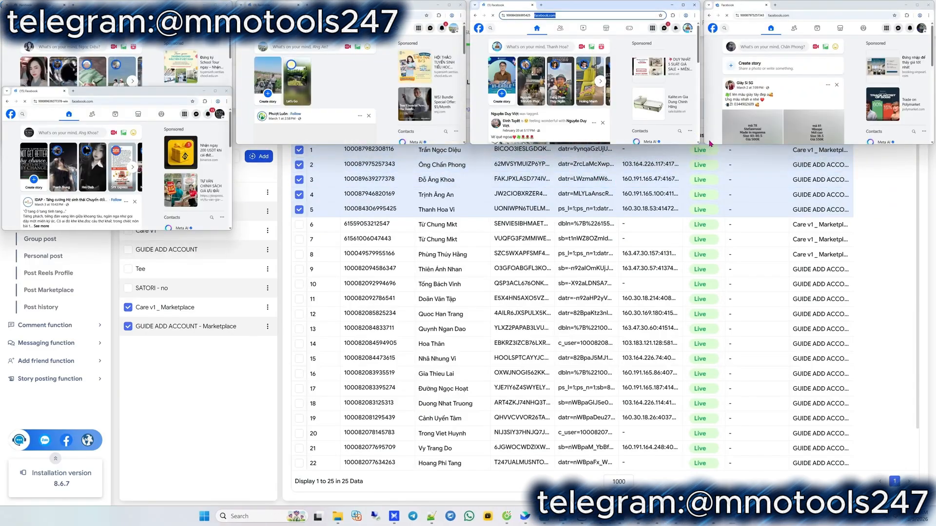
Open the listing notification in the fourth account's browser window and show that account's own Marketplace listings
click(441, 30)
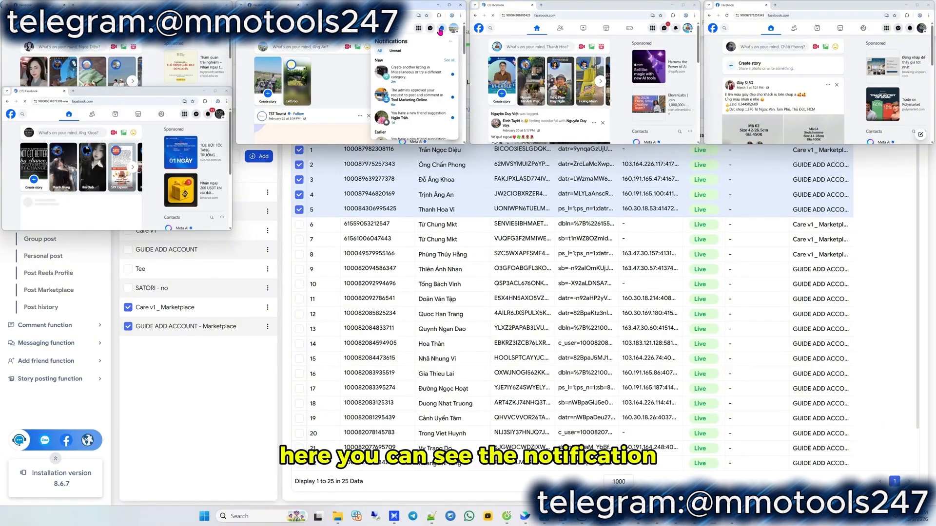
click(410, 74)
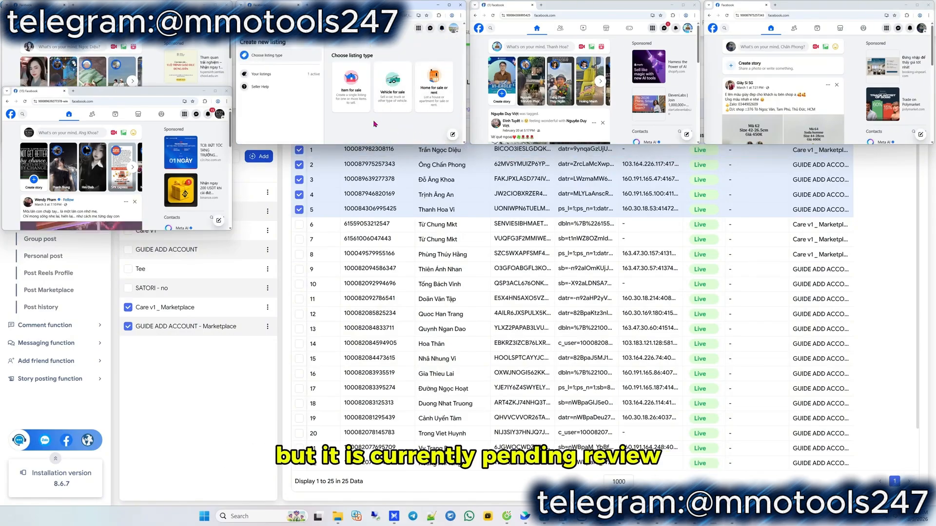
click(268, 78)
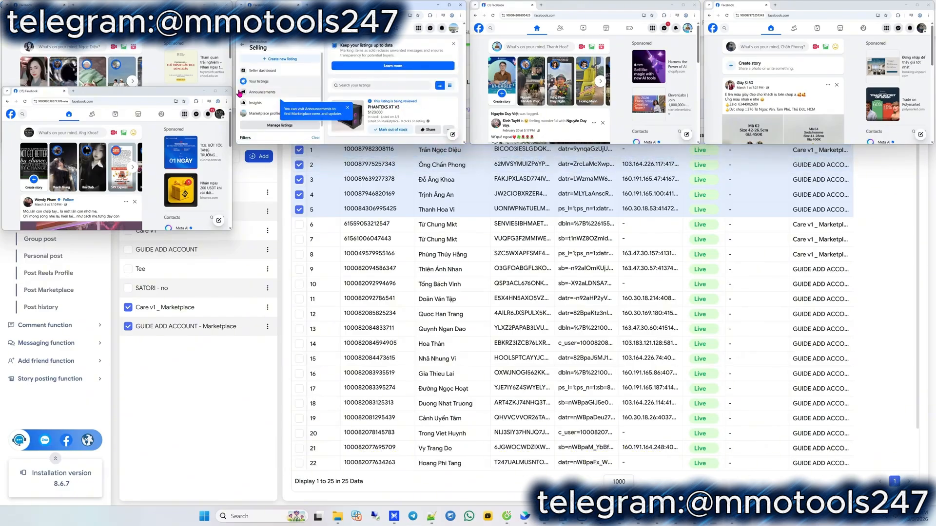
Check the notifications in the first account's browser window and open its Marketplace page
click(208, 28)
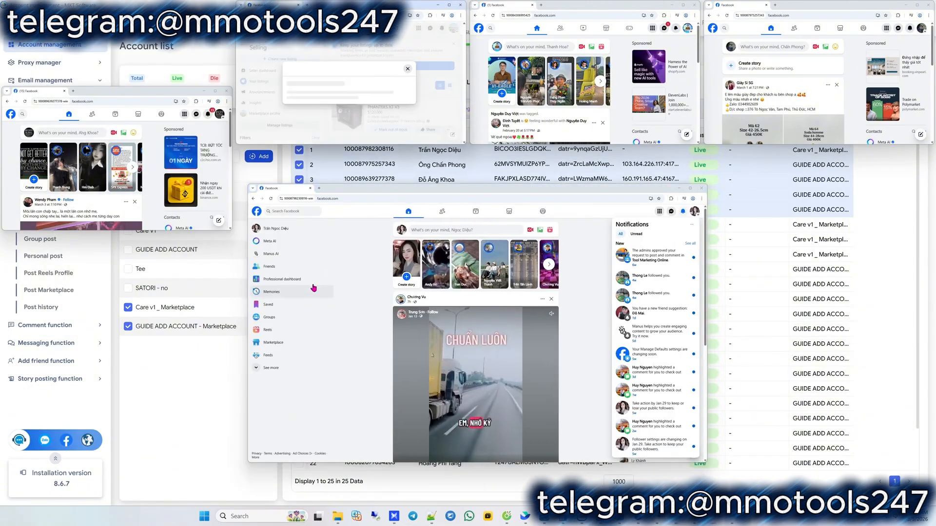
click(275, 342)
scroll(292, 95, down, 1)
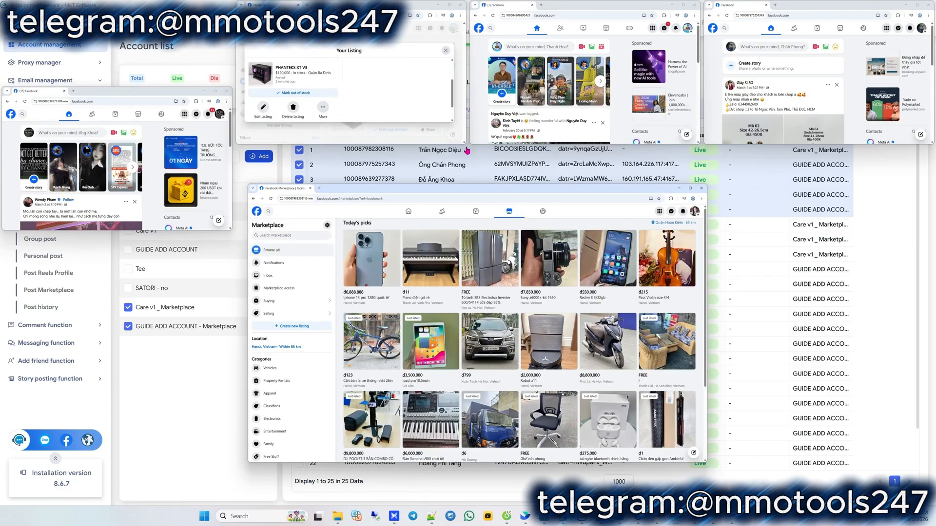
Open the fourth account's PHANTEKS XT V3 listing in full and look through all its product photos
click(401, 146)
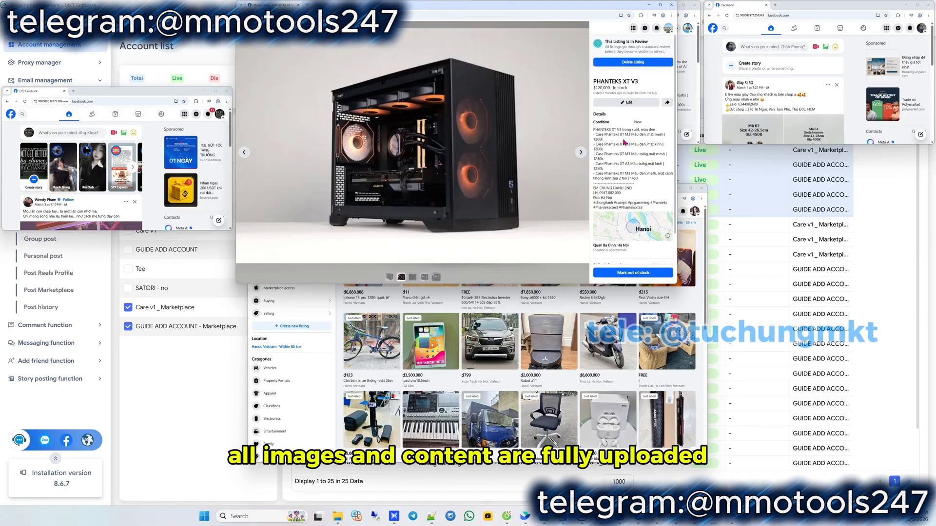
click(580, 152)
click(580, 152)
click(580, 152)
click(581, 152)
click(580, 152)
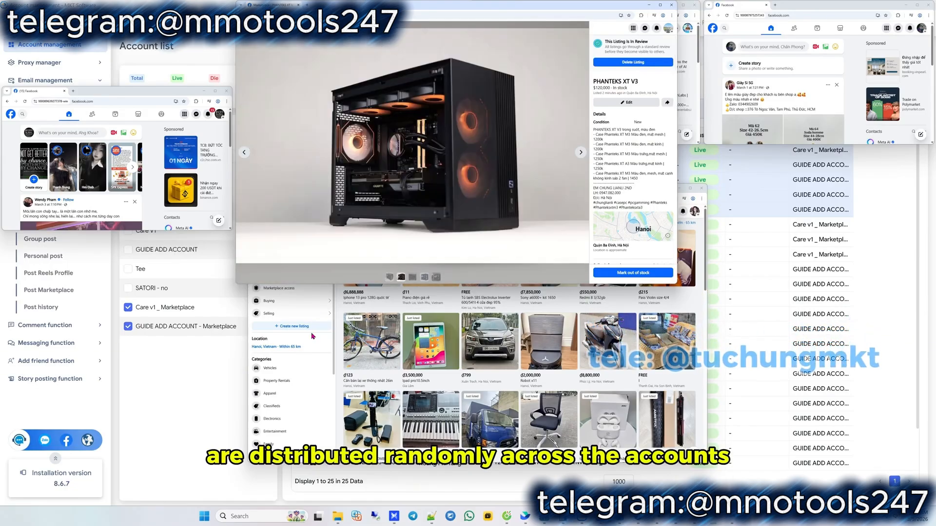
Open the first account's Marketplace profile and view its PHANTEKS XT V3 listing
click(335, 339)
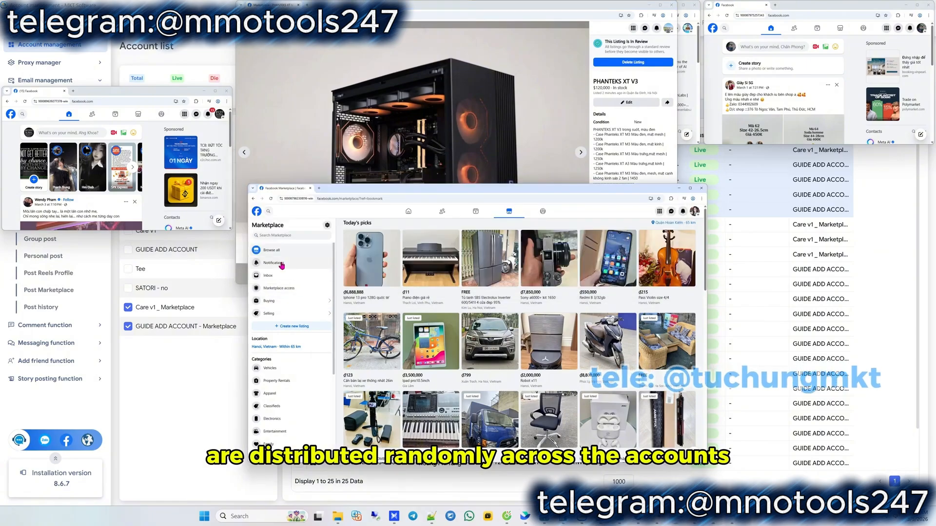
click(285, 303)
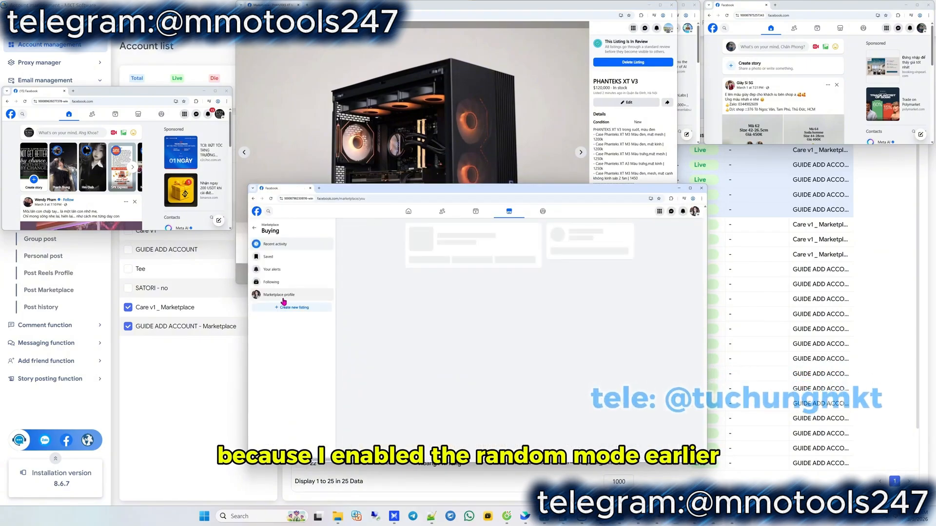
click(280, 295)
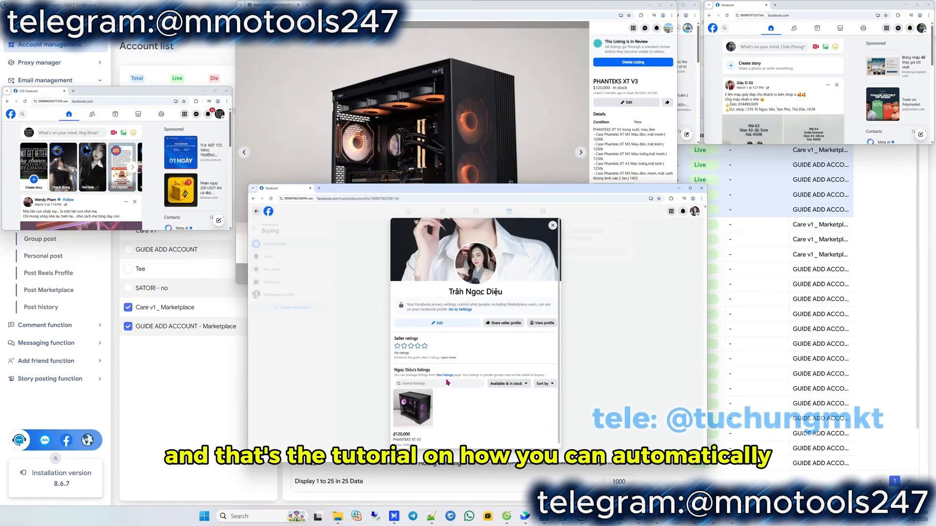
click(412, 409)
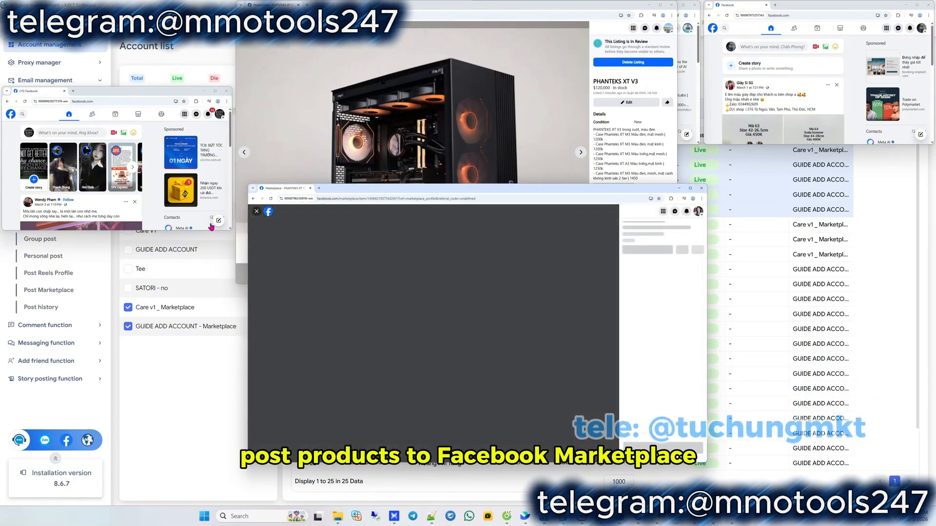
Enlarge the third account's browser window, open its Phanteks D28-120 listing from the selling page and check the photos
drag(231, 229, 425, 417)
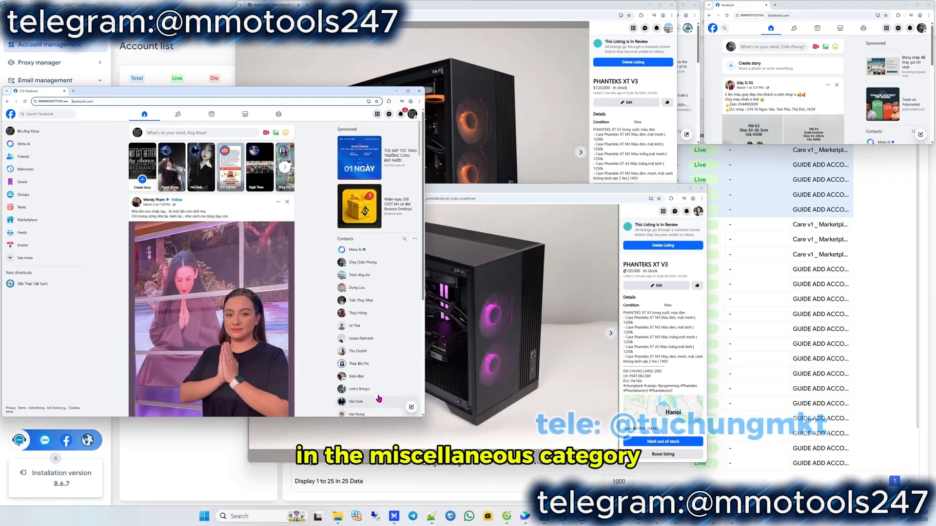
click(39, 219)
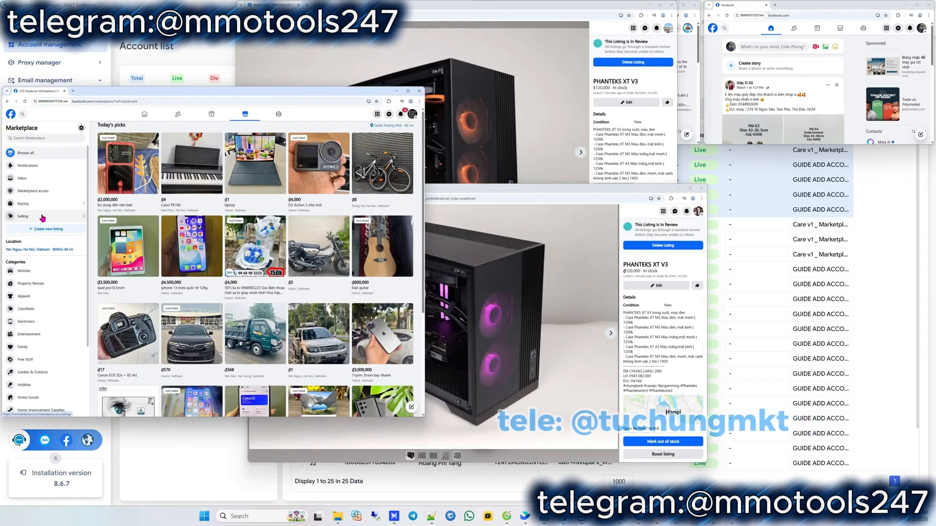
click(43, 218)
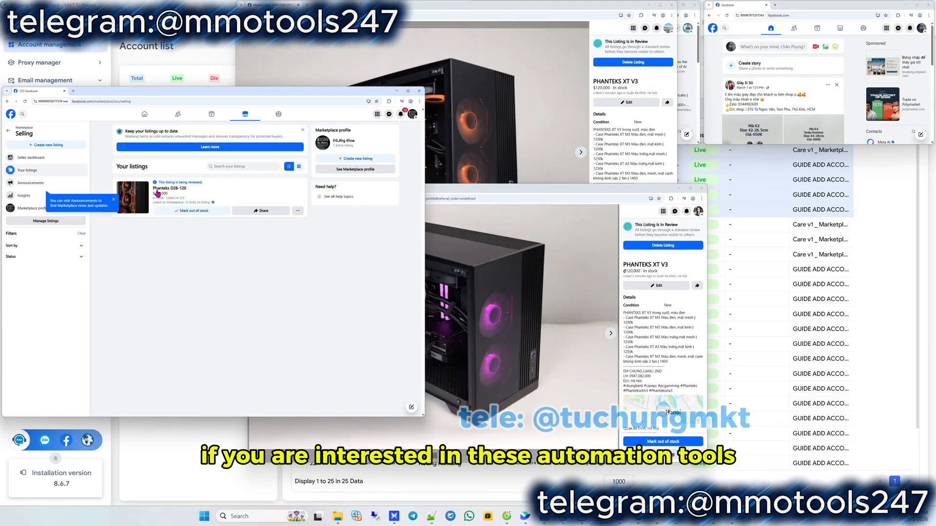
click(158, 193)
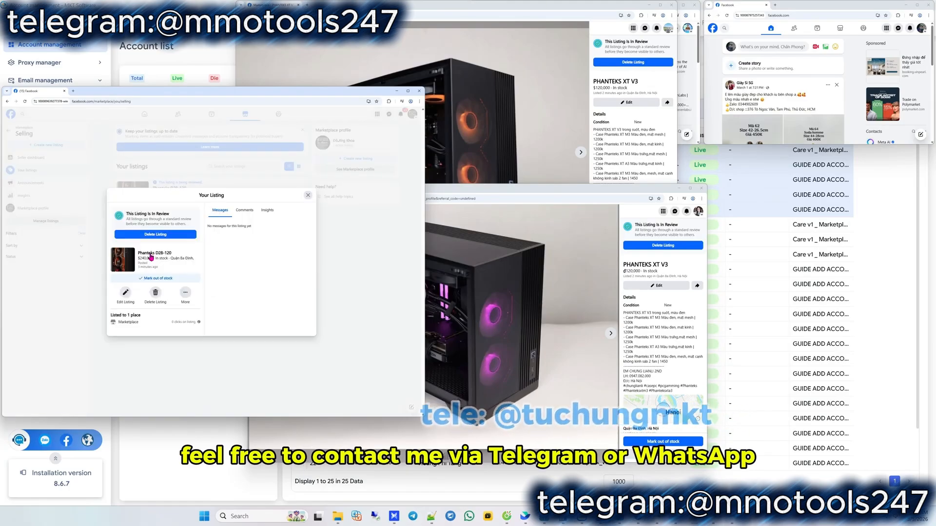
click(150, 255)
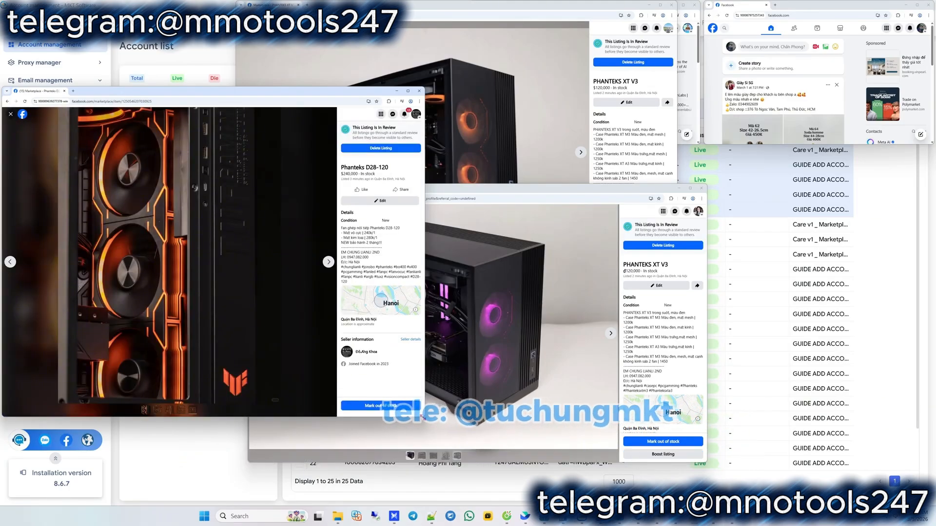
drag(425, 417, 533, 464)
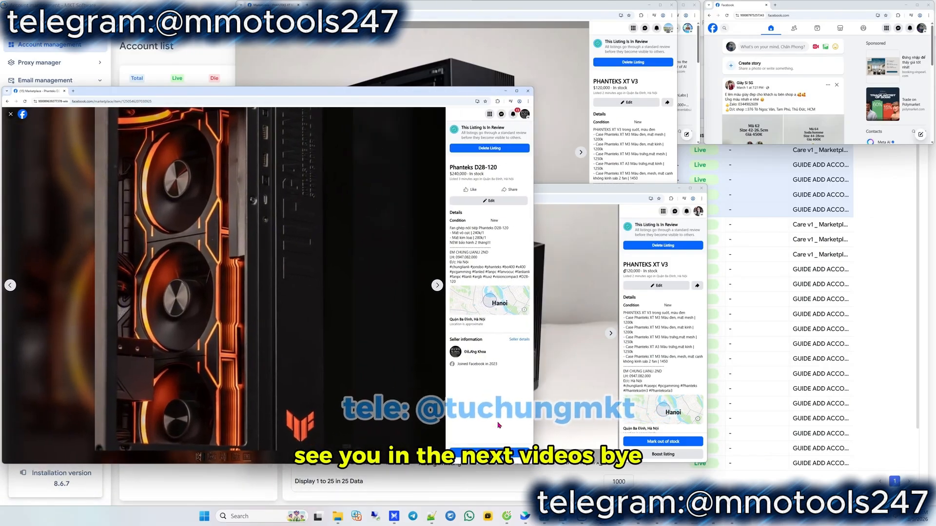
click(437, 285)
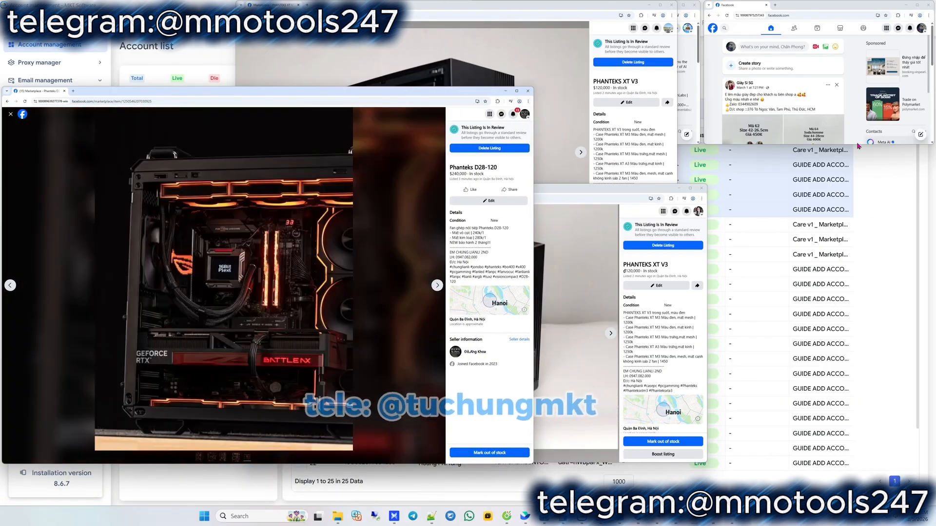
Bring forward and enlarge the second account's browser window, and open the Dựng Lianli Pcie 5.0 Like new listing from its Marketplace profile
drag(749, 12, 256, 125)
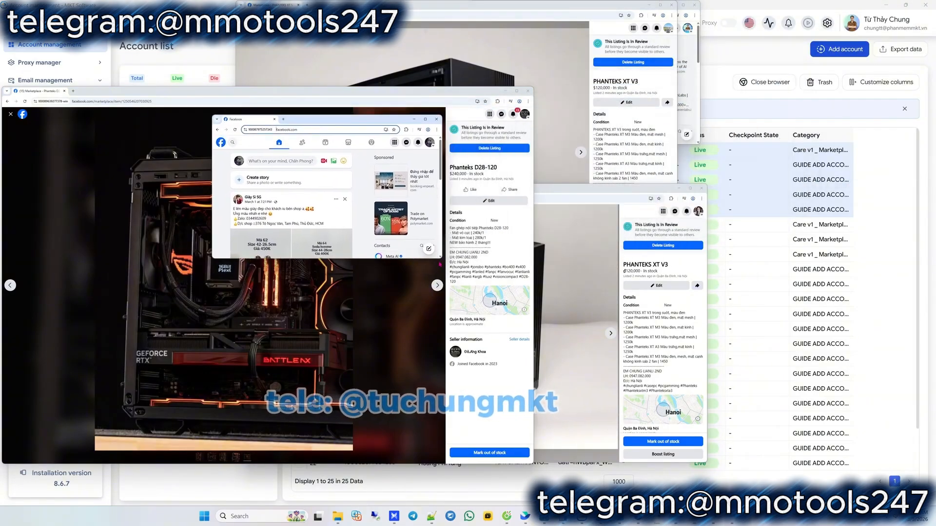
drag(439, 259, 609, 387)
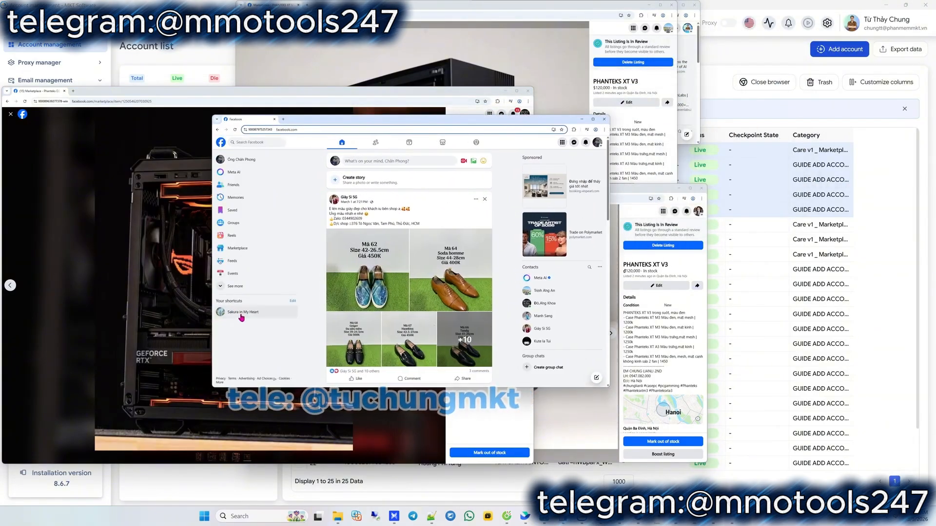
click(238, 249)
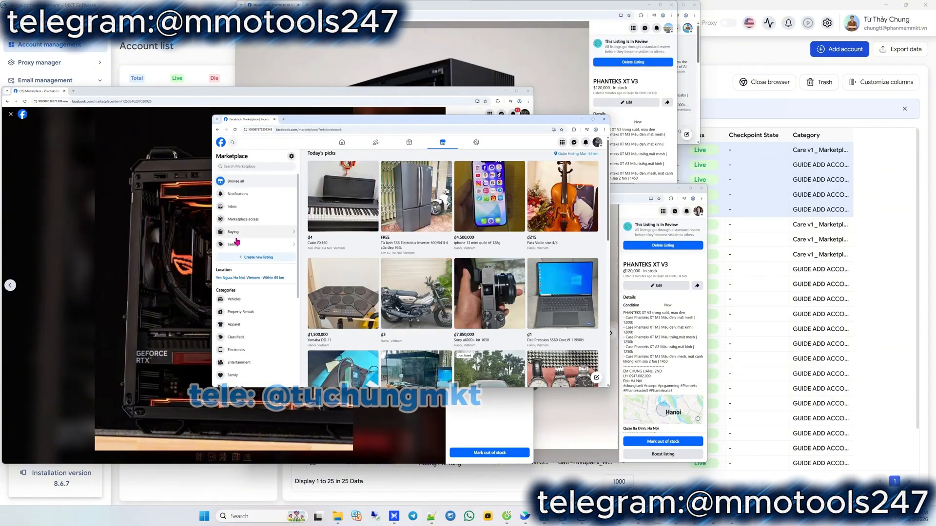
click(237, 233)
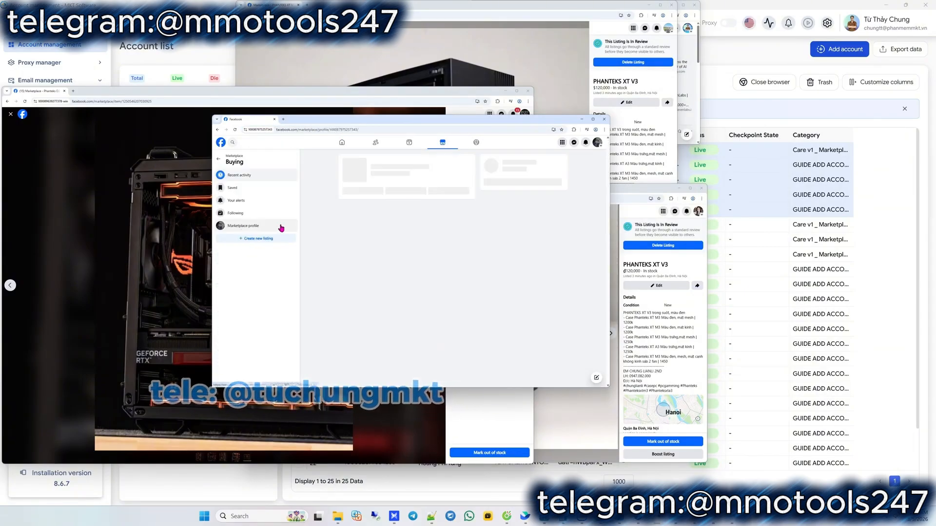
click(282, 227)
click(352, 355)
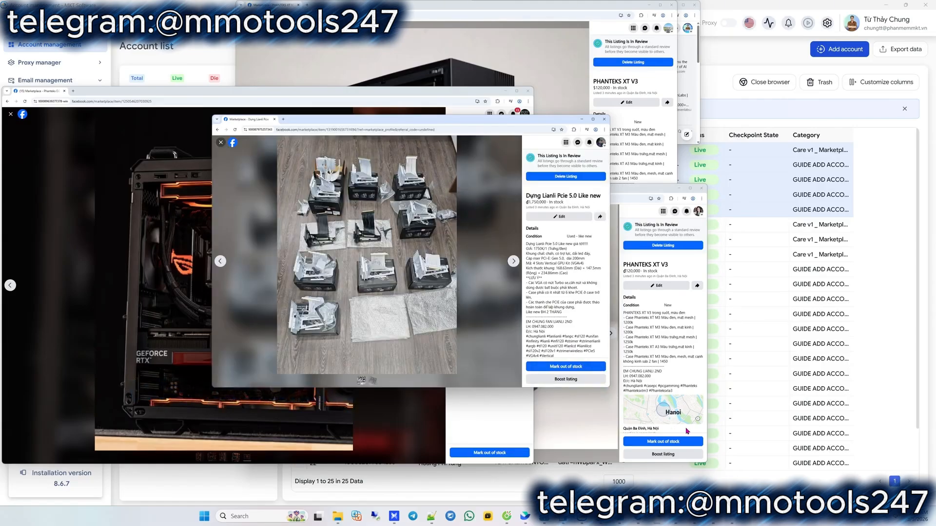
Look through the product photos of the Dựng Lianli Pcie 5.0 Like new listing
click(513, 265)
click(513, 265)
click(513, 265)
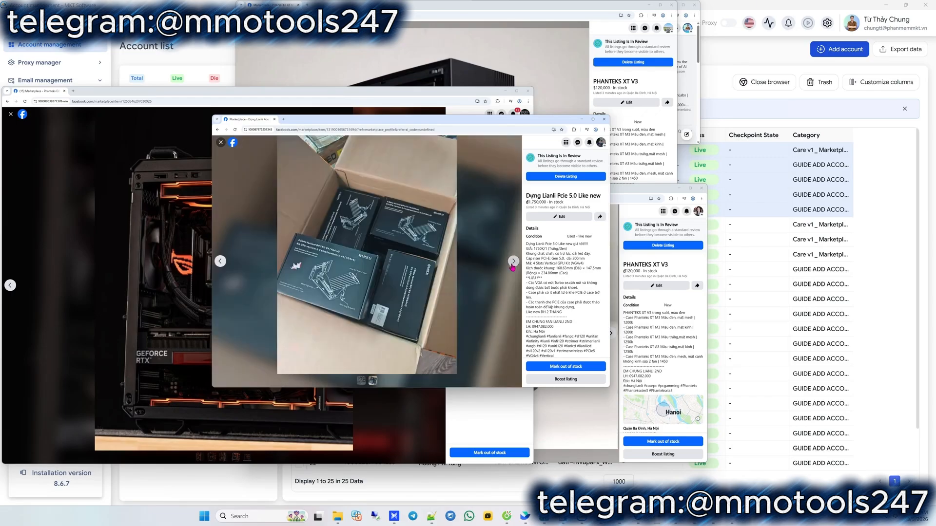
click(512, 266)
click(512, 266)
click(512, 265)
Move the Dựng Lianli Pcie 5.0 Like new listing's window aside and read its description, location and seller information
drag(503, 128, 360, 161)
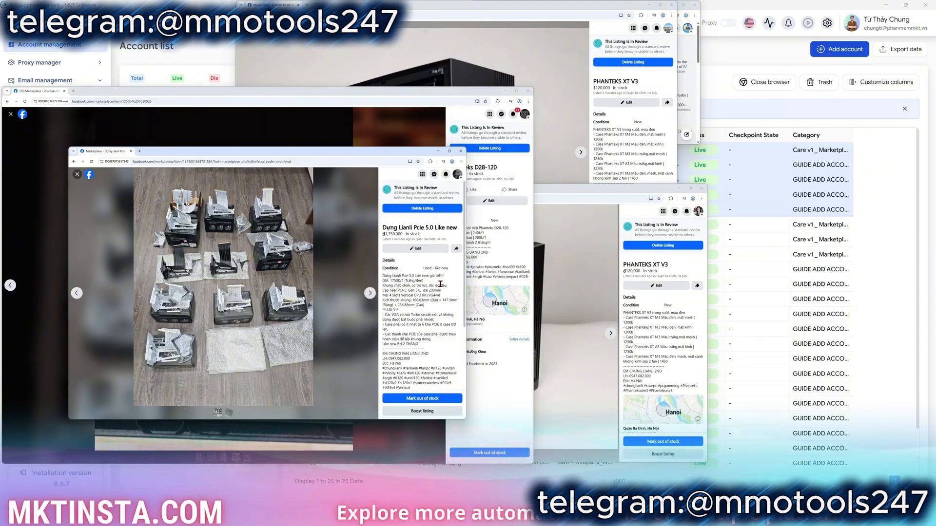
scroll(442, 284, down, 2)
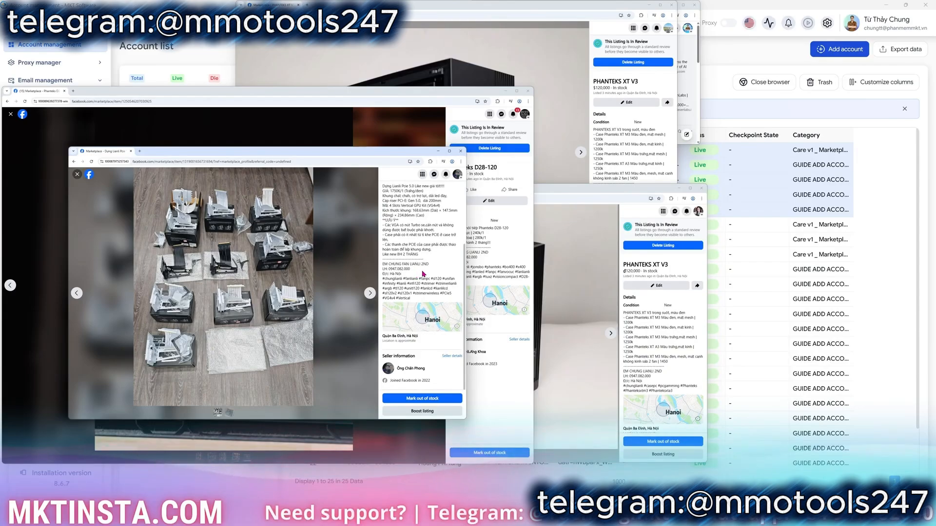
scroll(423, 274, up, 1)
scroll(422, 272, up, 1)
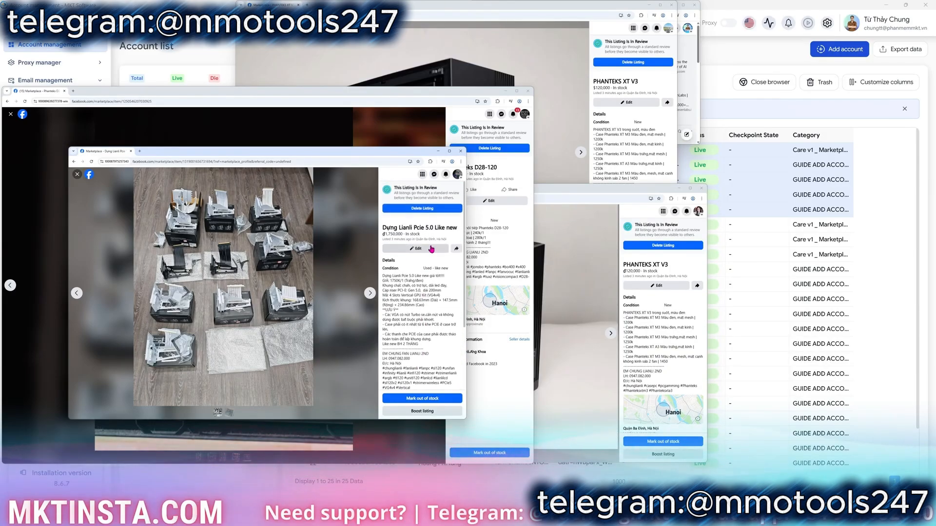